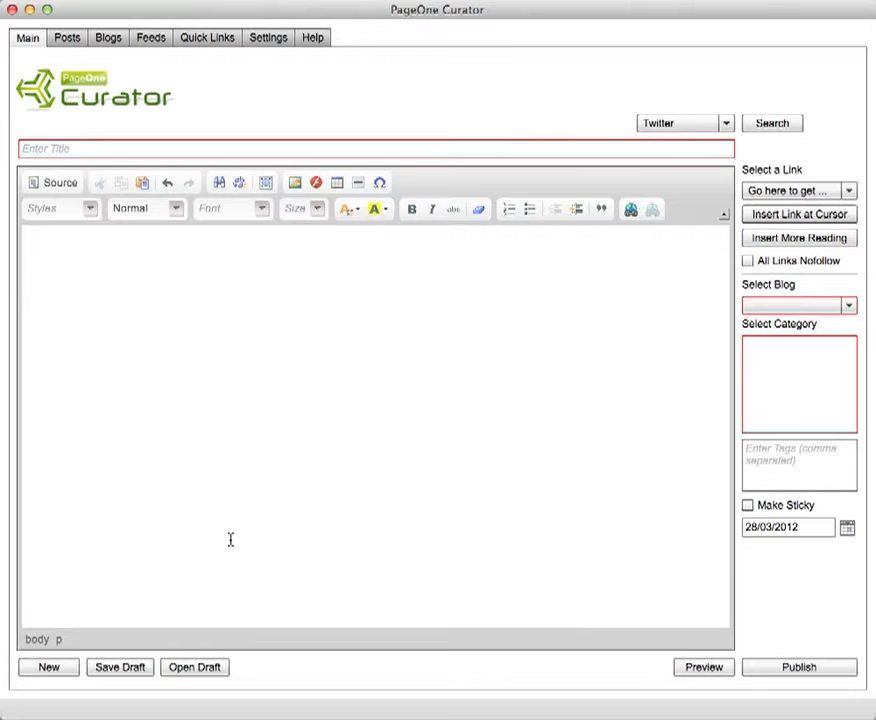
Title the post "SEO Tools"
{"action": "left_click", "coordinate": [53, 149]}
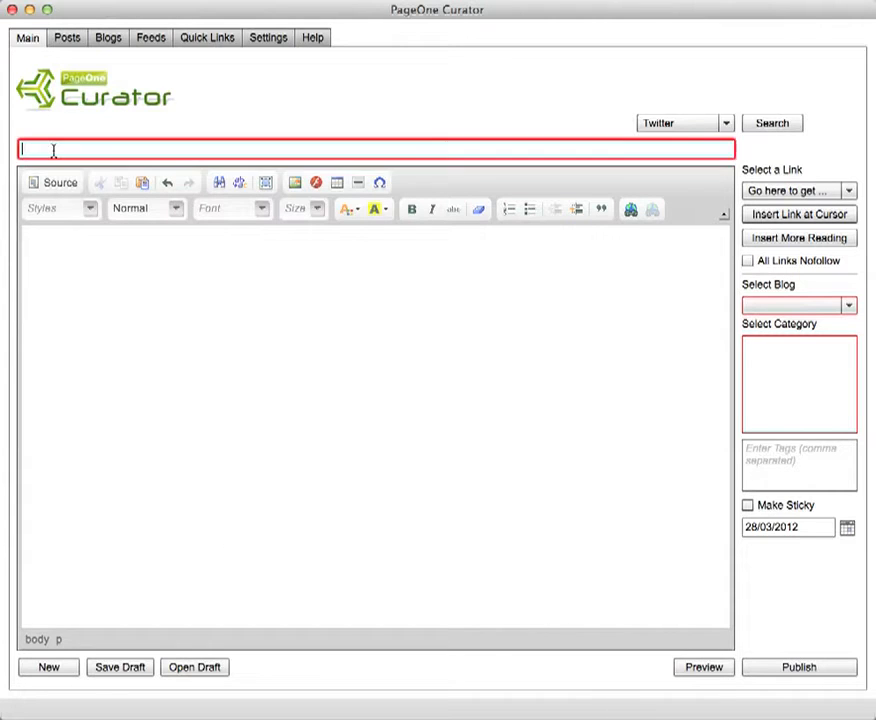
{"action": "type", "text": "SEO Tools"}
{"action": "key", "text": "super+Tab"}
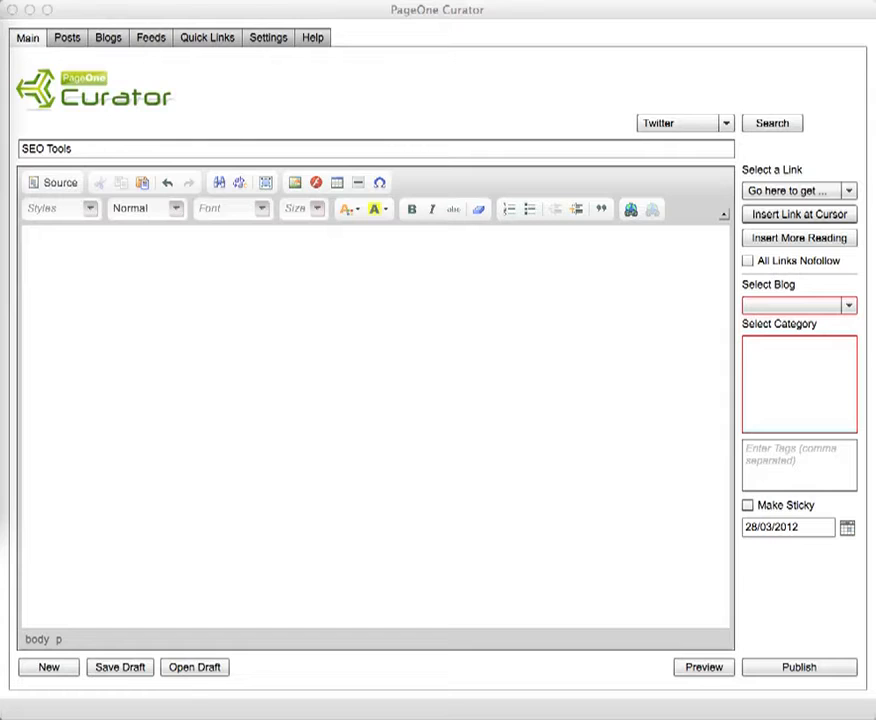
Write an introductory paragraph on the thousands of search engine optimization tools and favouring simple, easy-to-use applications over buggy 'do-it-all' ones, ending with an ellipsis
{"action": "left_click", "coordinate": [152, 267]}
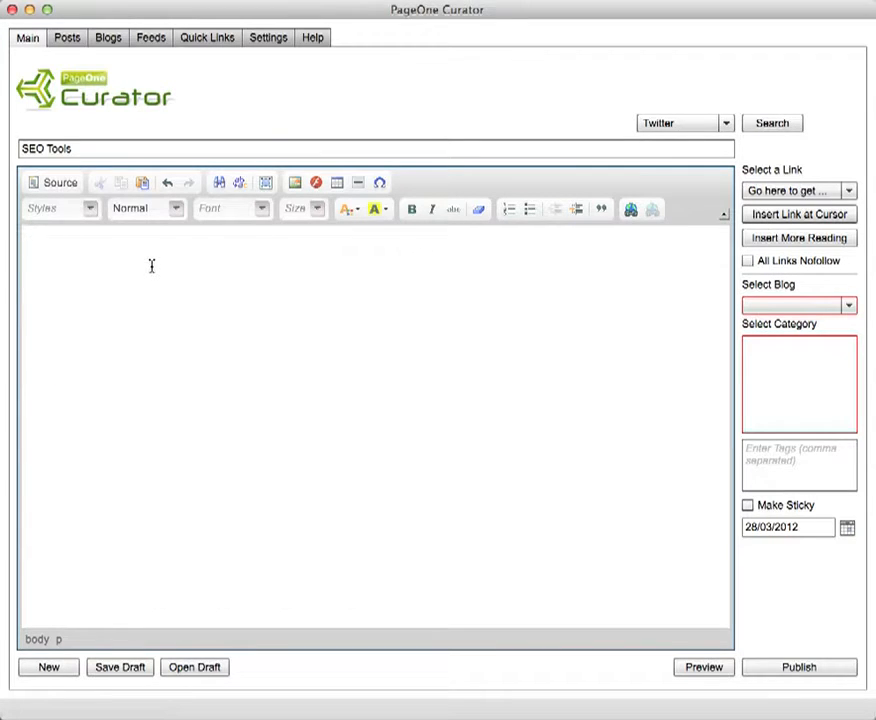
{"action": "type", "text": "There are many tools for search engine optimization - in fact there are thousands.  I've recently started developing my own and I specialize in simplicity and ease of use instead of the monster 'do-it-all' applications that are riddled with bugs."}
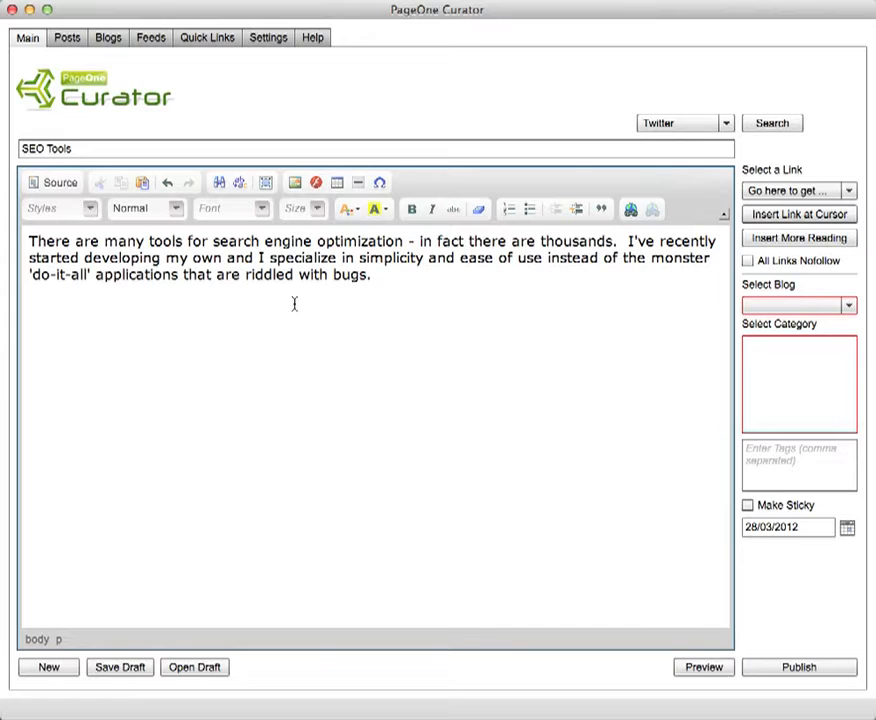
{"action": "type", "text": ".."}
{"action": "key", "text": "Return"}
Search for articles matching "seo" in the Internet and Technology category
{"action": "left_click", "coordinate": [699, 125]}
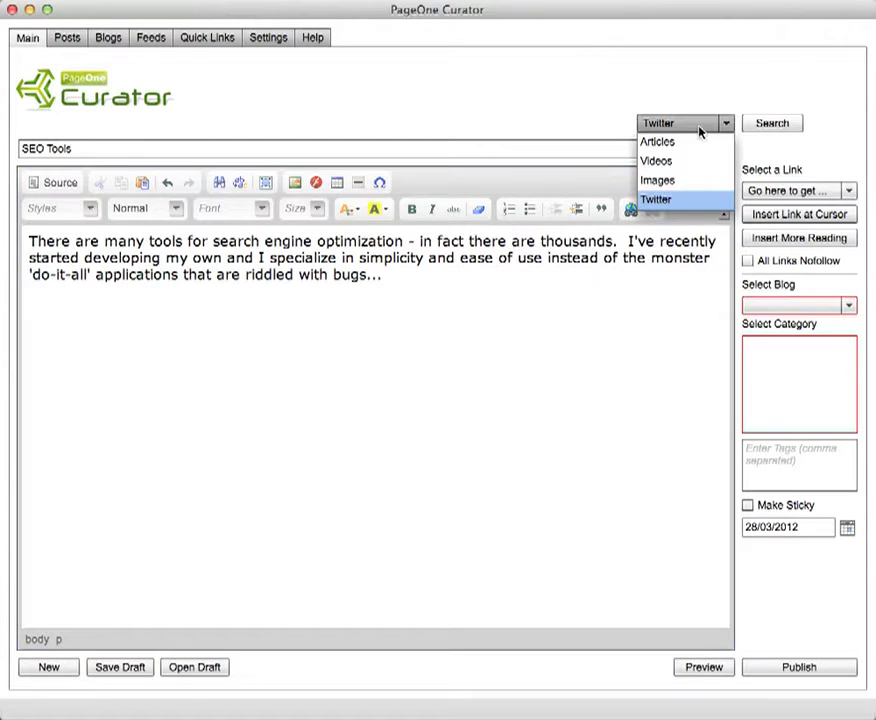
{"action": "left_click", "coordinate": [658, 142]}
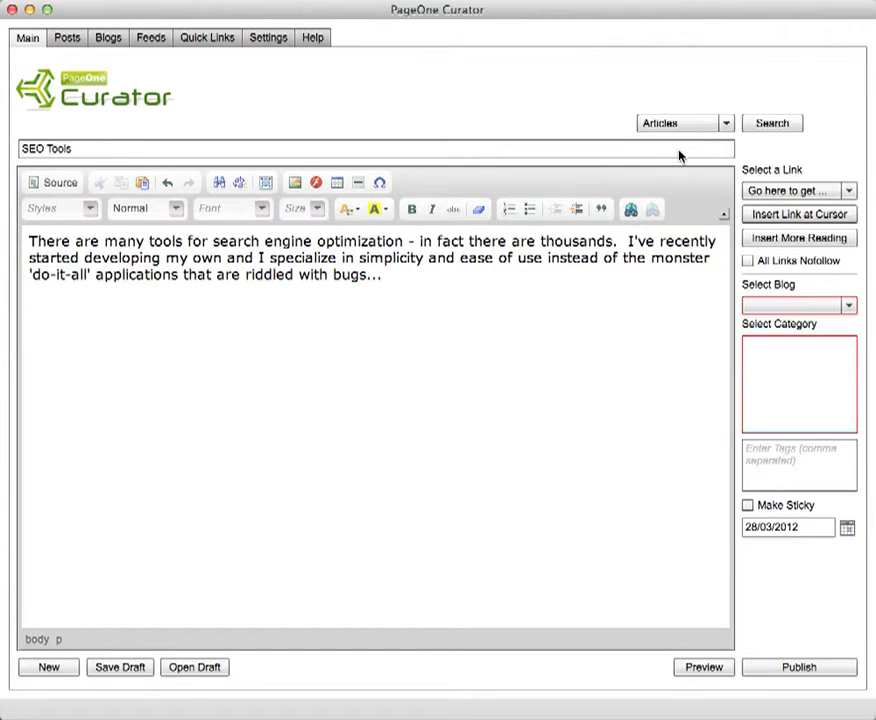
{"action": "left_click", "coordinate": [770, 125]}
{"action": "double_click", "coordinate": [192, 140]}
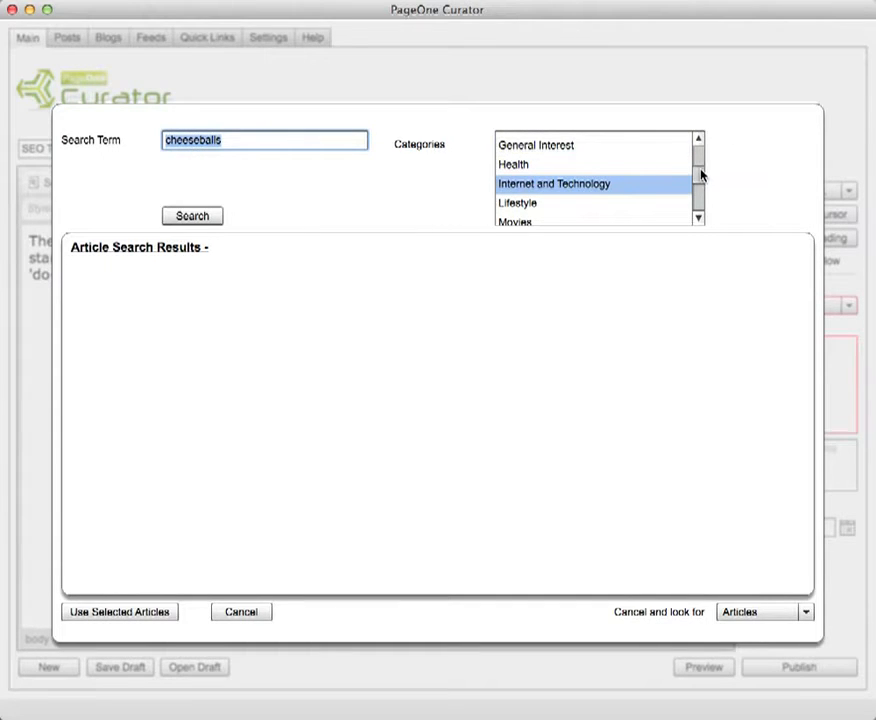
{"action": "mouse_move", "coordinate": [701, 175]}
{"action": "left_mouse_down"}
{"action": "mouse_move", "coordinate": [696, 139]}
{"action": "mouse_move", "coordinate": [703, 190]}
{"action": "mouse_move", "coordinate": [694, 158]}
{"action": "mouse_move", "coordinate": [698, 177]}
{"action": "left_mouse_up"}
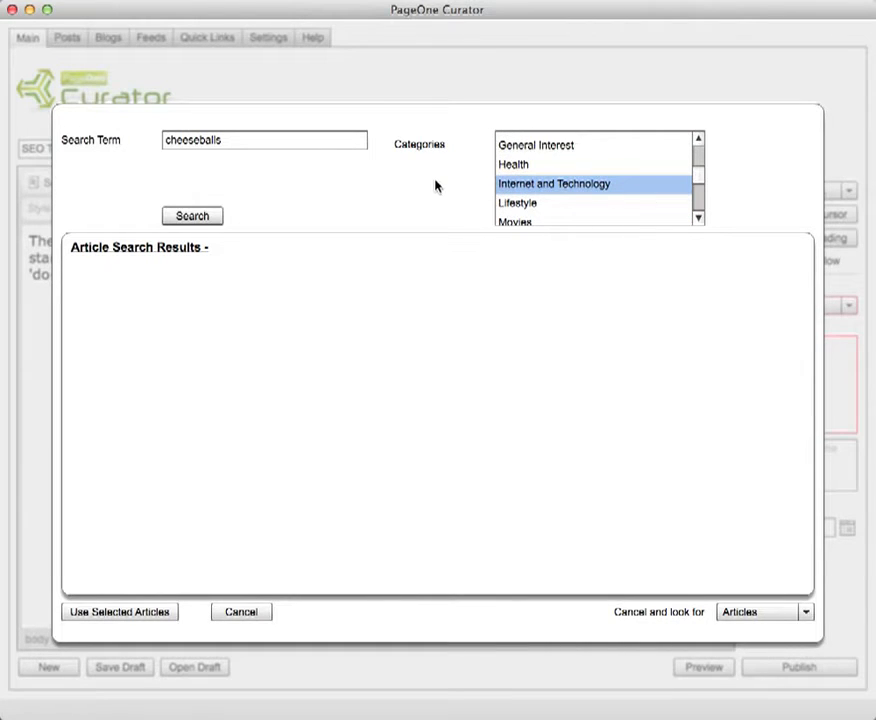
{"action": "double_click", "coordinate": [180, 141]}
{"action": "type", "text": "seo"}
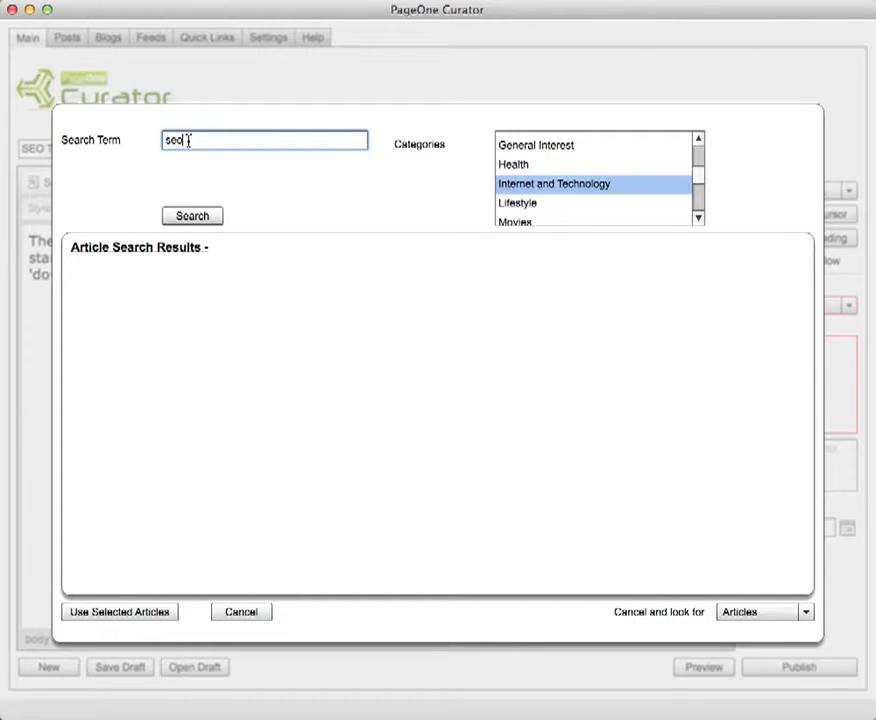
{"action": "left_click", "coordinate": [211, 217]}
{"action": "left_click", "coordinate": [211, 217]}
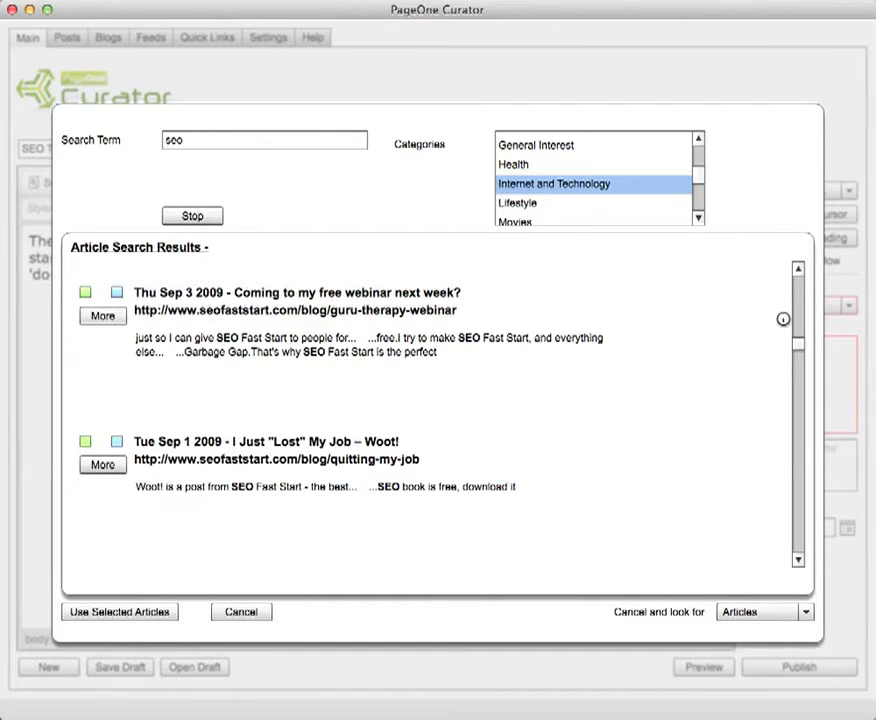
Mark the article "40+ SEO Tools of the Trade" as main content and capture its passage from the comprehensive list heading through "super powers."
{"action": "left_click_drag", "start_coordinate": [797, 340], "coordinate": [824, 463]}
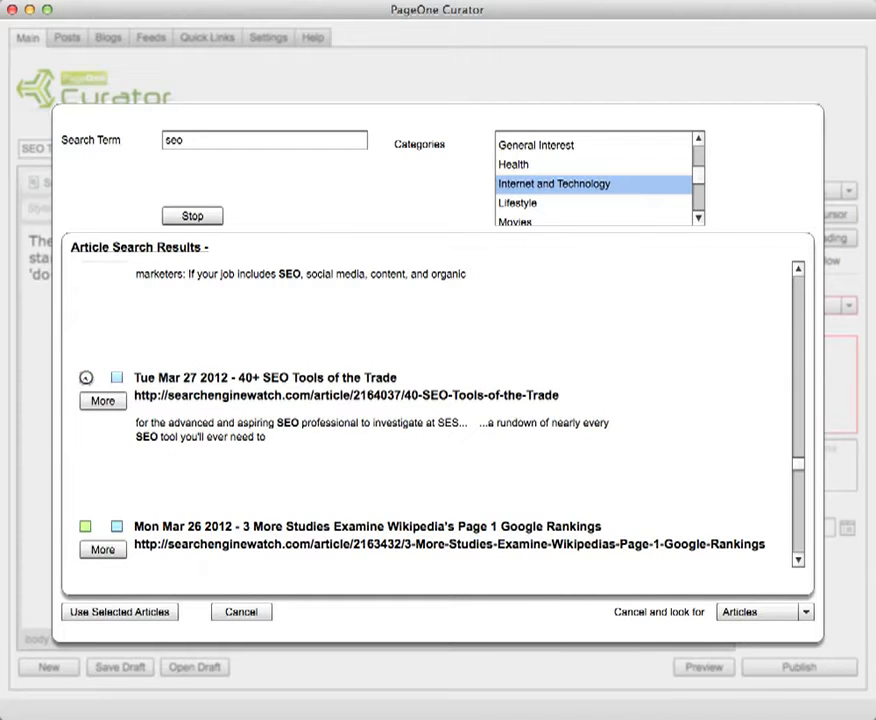
{"action": "left_click", "coordinate": [86, 377]}
{"action": "left_click", "coordinate": [102, 401]}
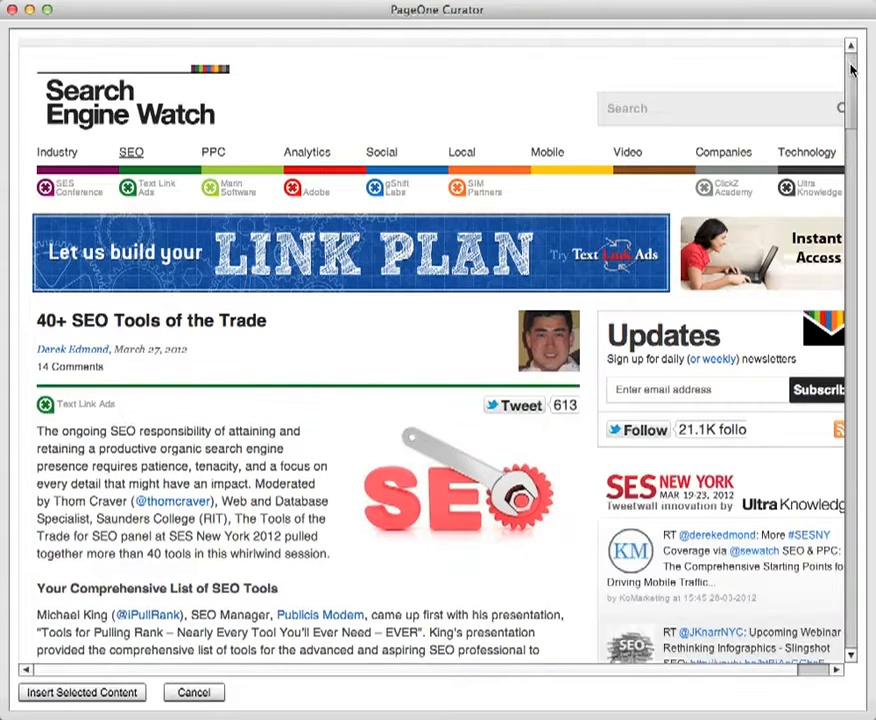
{"action": "scroll", "coordinate": [856, 107], "scroll_direction": "down", "scroll_amount": 6}
{"action": "scroll", "coordinate": [856, 107], "scroll_direction": "down", "scroll_amount": 1}
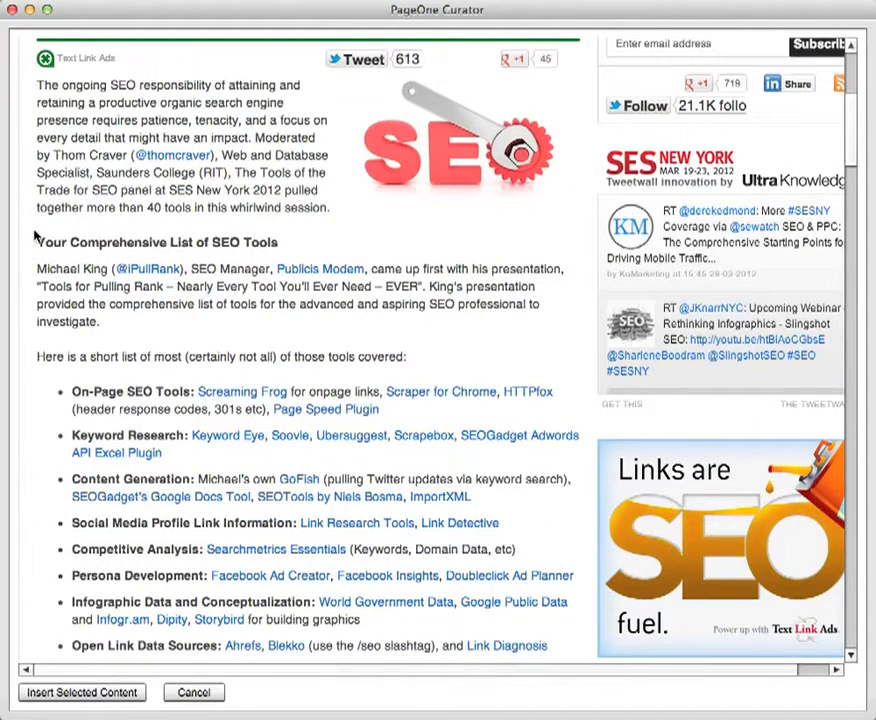
{"action": "left_click_drag", "start_coordinate": [38, 242], "coordinate": [89, 415]}
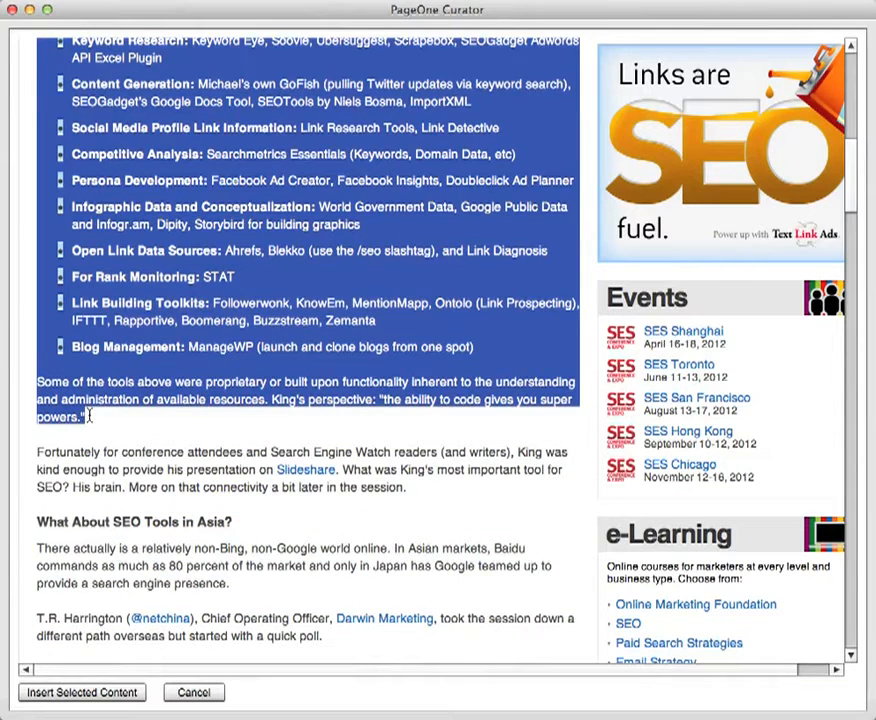
{"action": "left_click", "coordinate": [117, 700]}
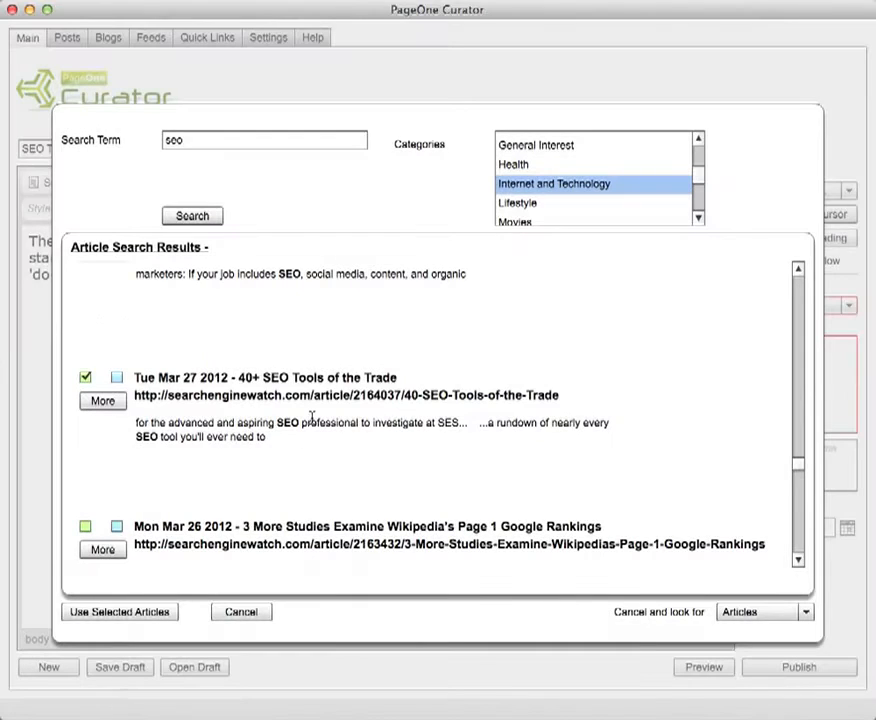
Mark the How Google 'Handles' SEO, Structured Data and Schema.org, and Google Autocomplete Suggestions articles as more-reading links
{"action": "left_click", "coordinate": [798, 560]}
{"action": "left_click", "coordinate": [798, 560]}
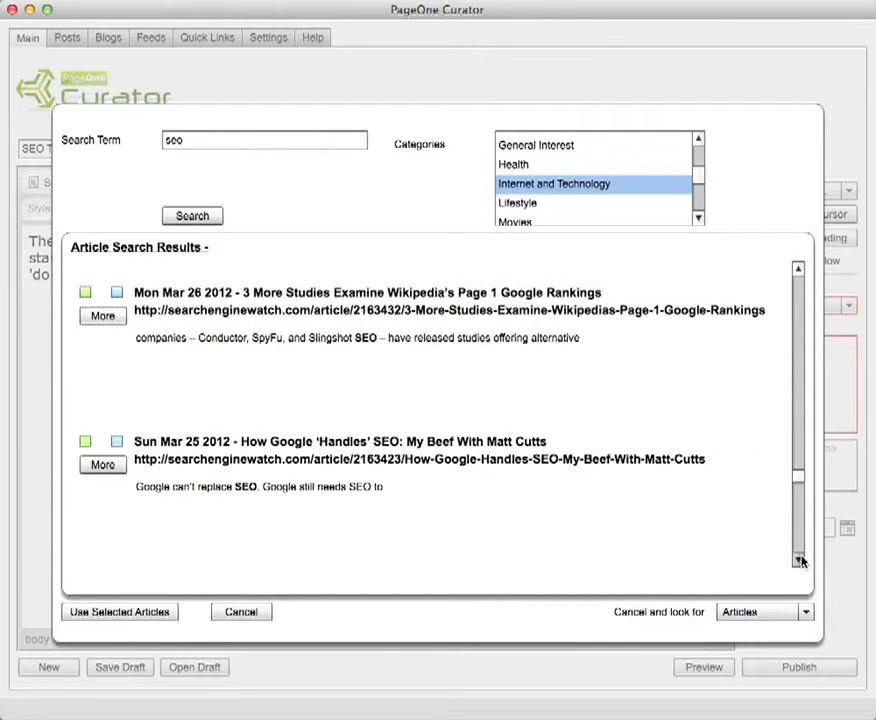
{"action": "left_click", "coordinate": [798, 560]}
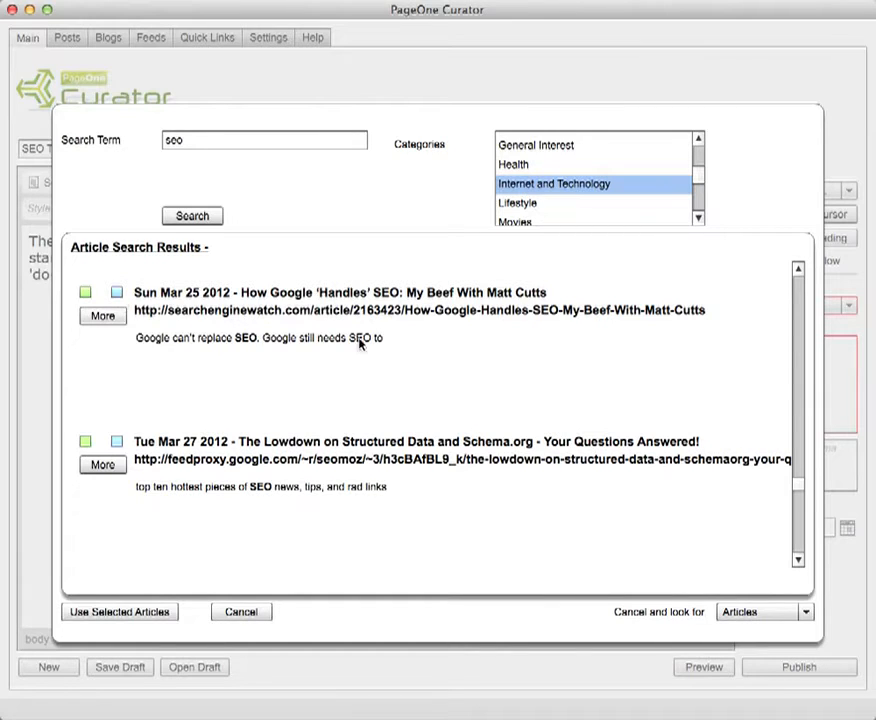
{"action": "left_click", "coordinate": [117, 293]}
{"action": "left_click", "coordinate": [117, 441]}
{"action": "left_click", "coordinate": [797, 558]}
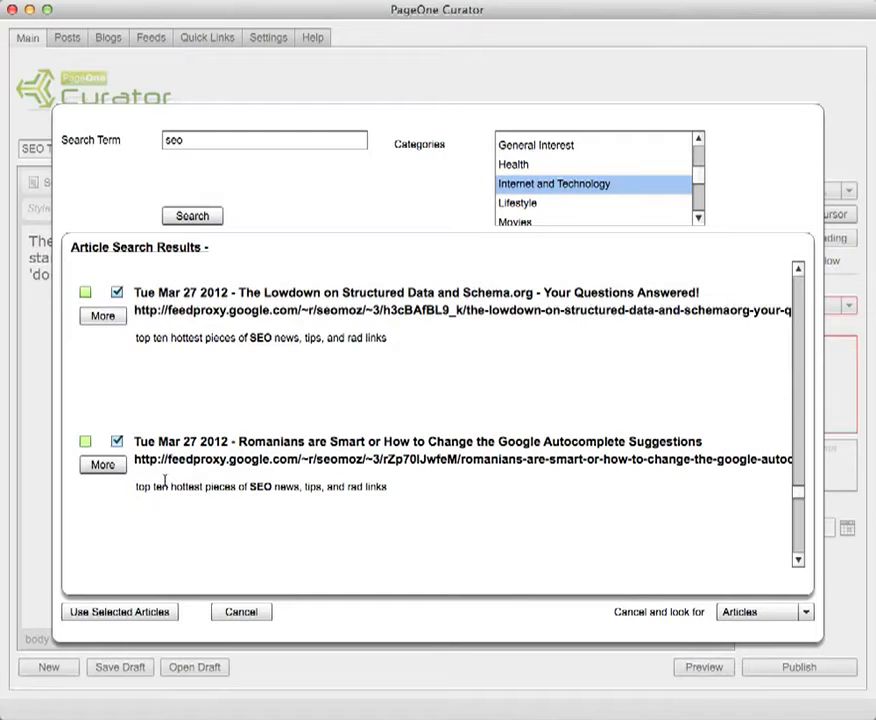
Bring the selected articles into the post
{"action": "left_click", "coordinate": [798, 270]}
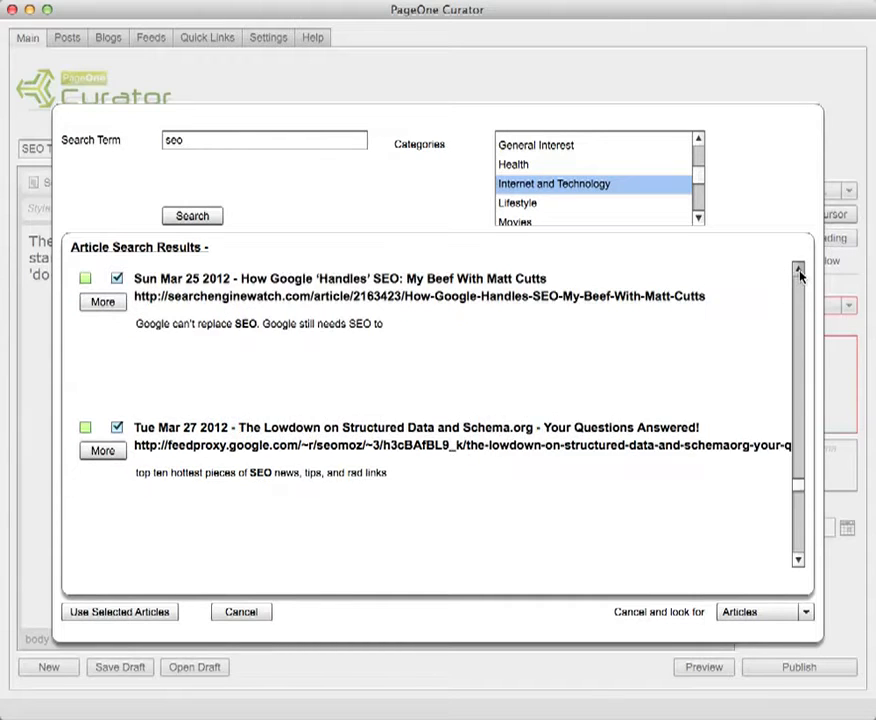
{"action": "left_click", "coordinate": [799, 270]}
{"action": "left_click", "coordinate": [799, 270]}
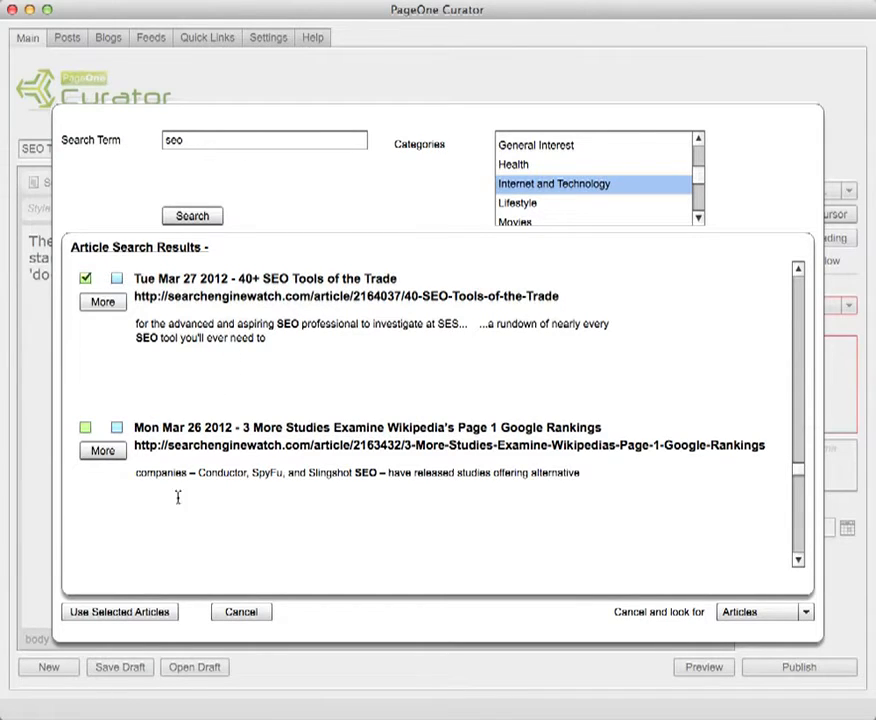
{"action": "left_click", "coordinate": [115, 616]}
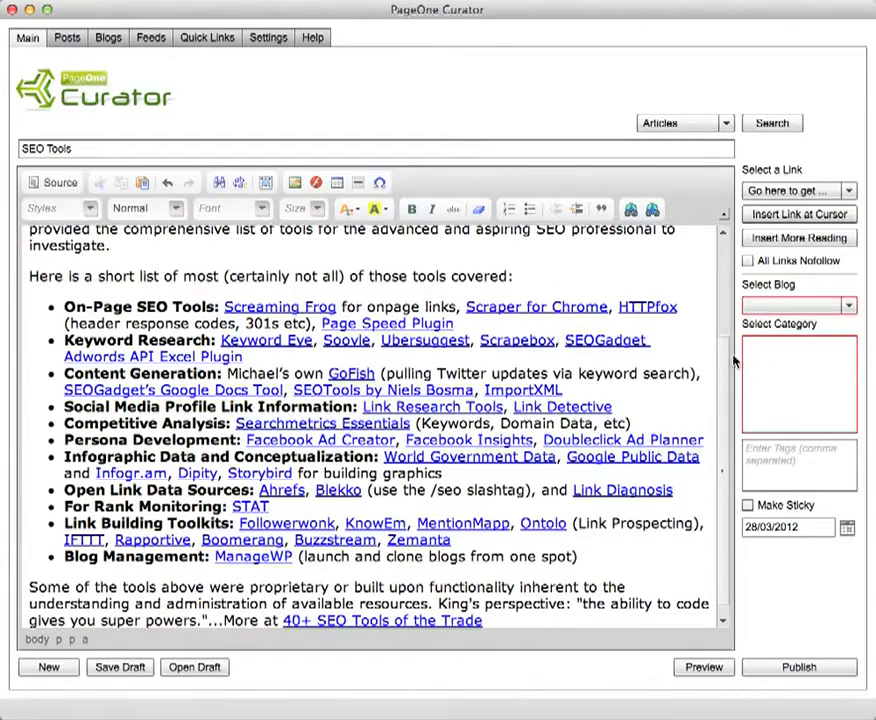
Move the "...More at 40+ SEO Tools of the Trade" source line into its own paragraph directly below the excerpt
{"action": "scroll", "coordinate": [712, 300], "scroll_direction": "up", "scroll_amount": 5}
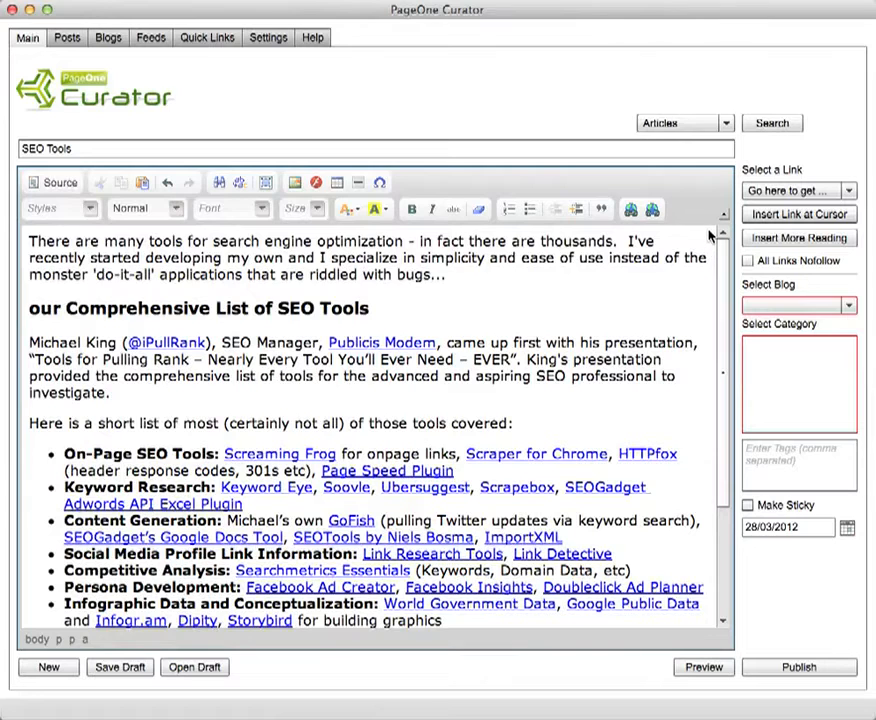
{"action": "left_click", "coordinate": [408, 340]}
{"action": "left_click_drag", "start_coordinate": [723, 303], "coordinate": [729, 482]}
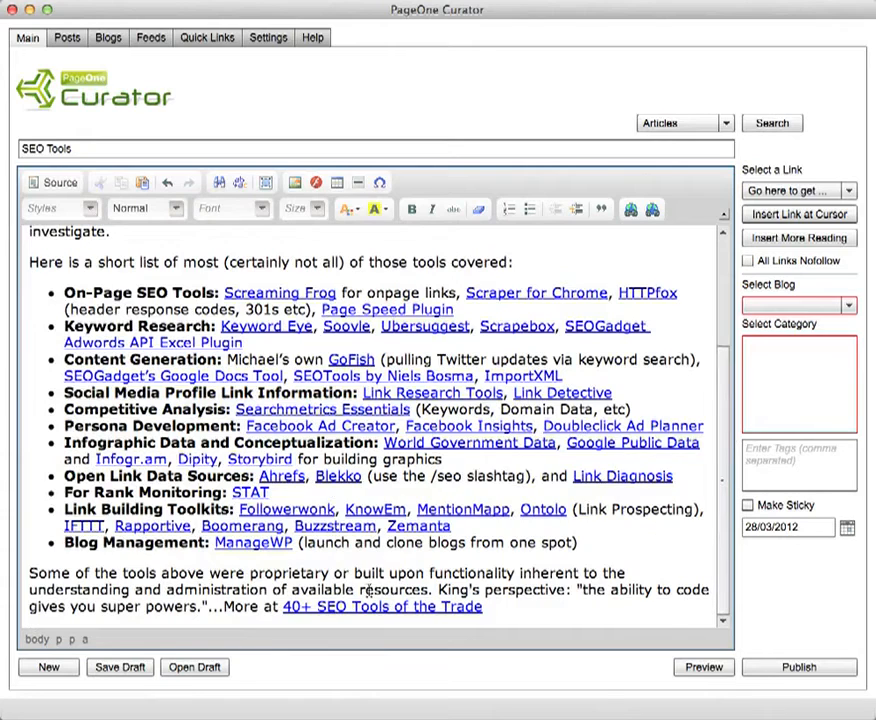
{"action": "left_click", "coordinate": [209, 614]}
{"action": "key", "text": "Return"}
{"action": "key", "text": "Return"}
{"action": "key", "text": "Down"}
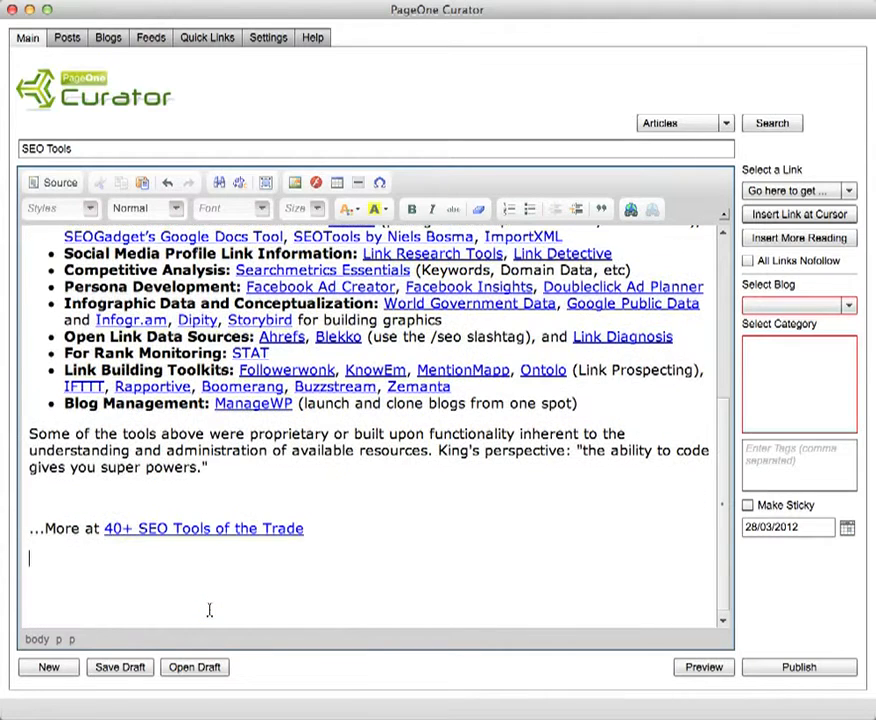
{"action": "key", "text": "shift+Up"}
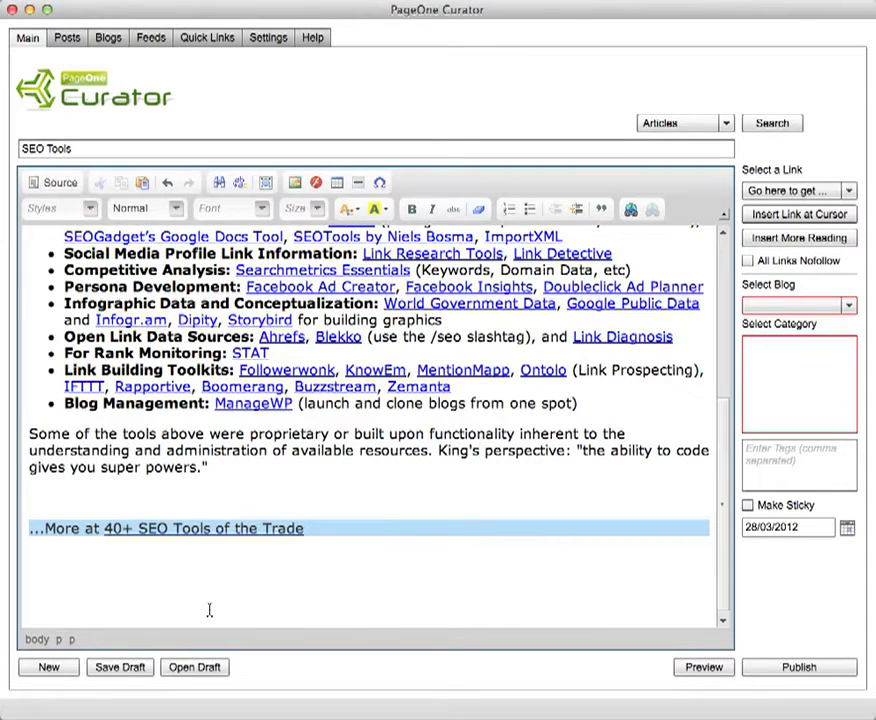
{"action": "left_click", "coordinate": [201, 479]}
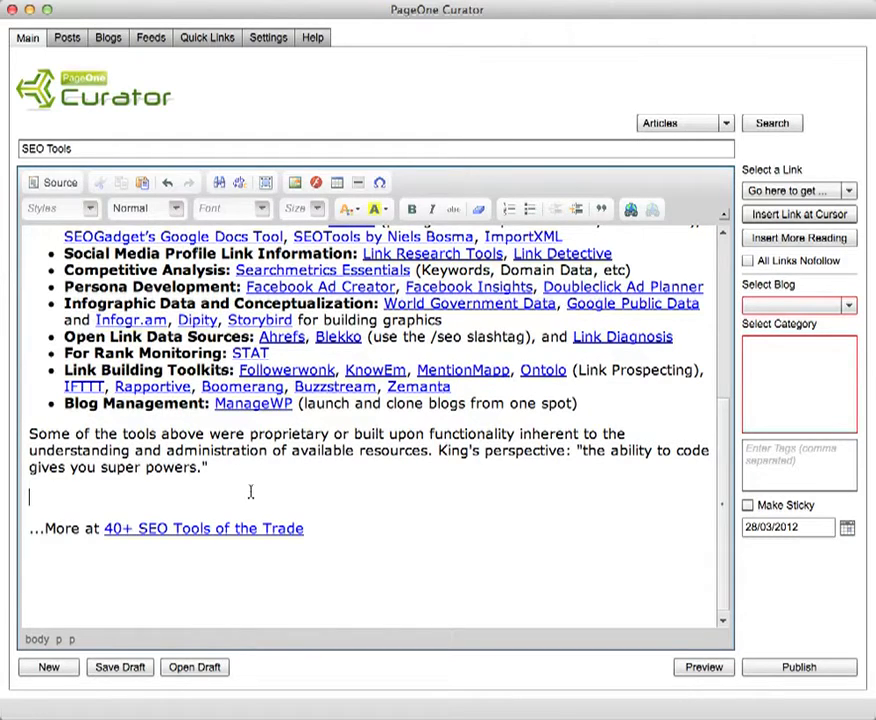
{"action": "key", "text": "BackSpace"}
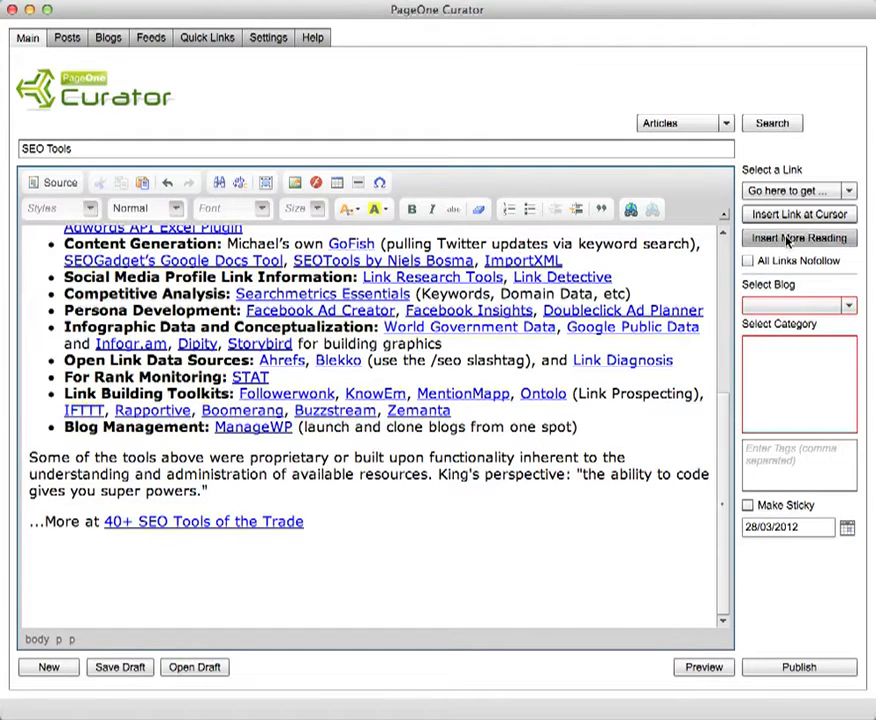
Insert the More Reading list of article links below the source line
{"action": "left_click", "coordinate": [841, 241]}
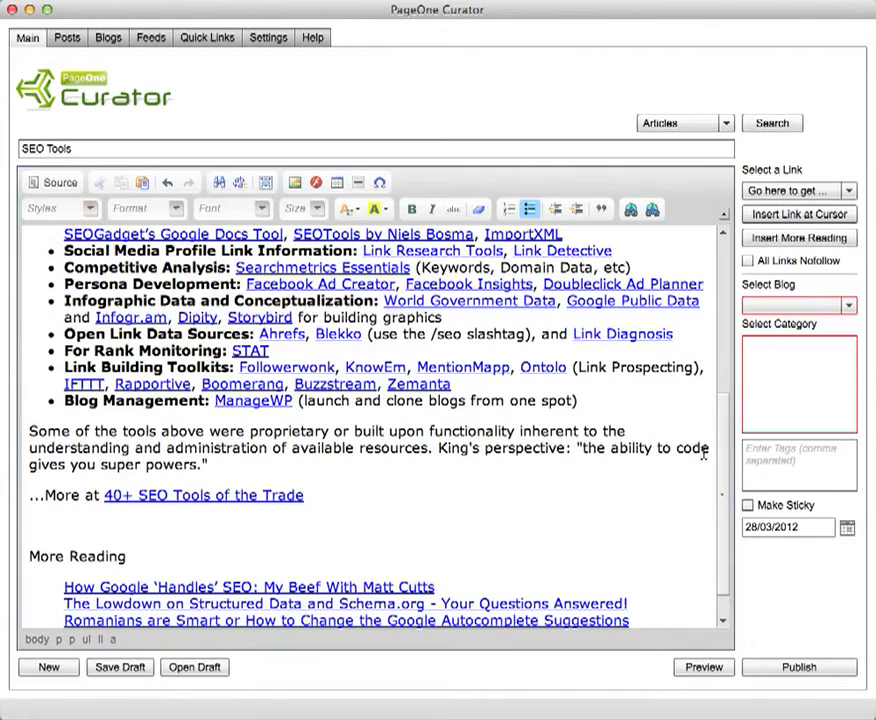
{"action": "scroll", "coordinate": [723, 463], "scroll_direction": "down", "scroll_amount": 2}
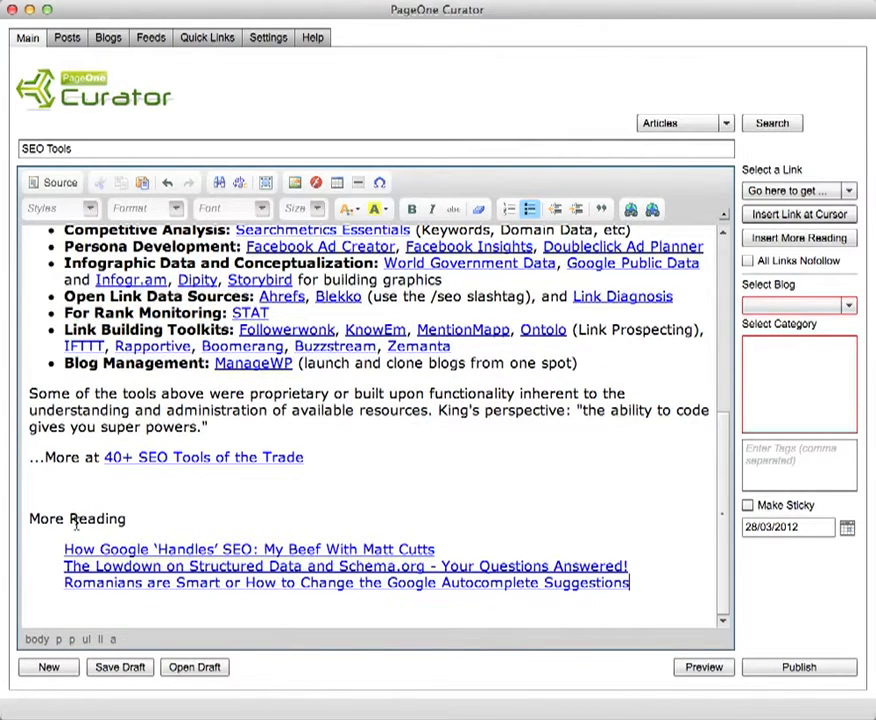
{"action": "left_click", "coordinate": [53, 491]}
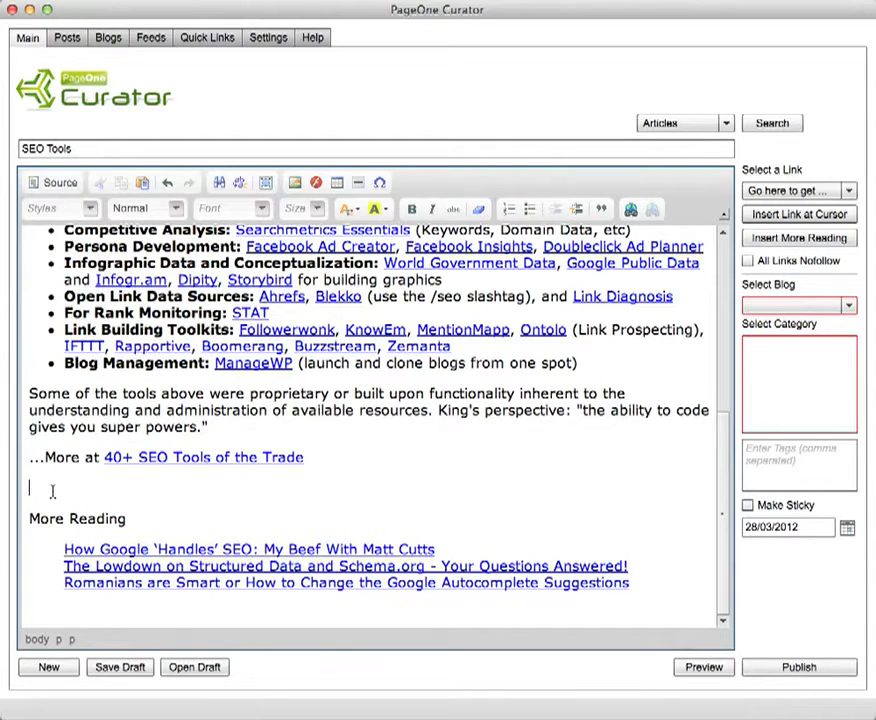
Add a sentence after the introduction, ending in a colon, that credits the presenter's great post on tools covered in a recent presentation
{"action": "scroll", "coordinate": [370, 384], "scroll_direction": "up", "scroll_amount": 10}
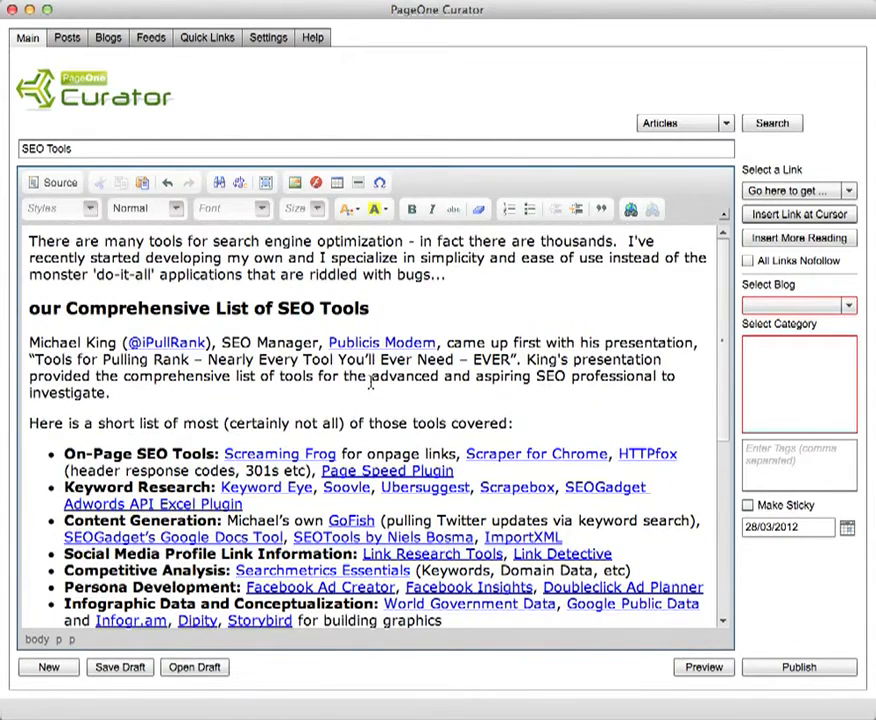
{"action": "left_click", "coordinate": [37, 308]}
{"action": "key", "text": "Up"}
{"action": "key", "text": "Return"}
{"action": "type", "text": "However here a great post from Michael king on some tools that were covered in a resent presention"}
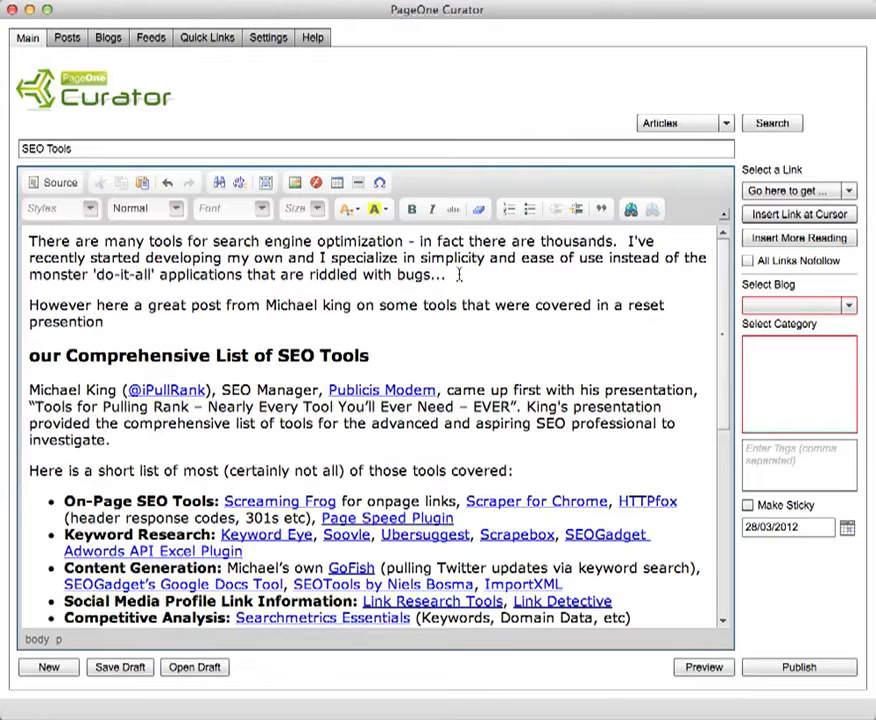
{"action": "type", "text": ":"}
Delete the "our Comprehensive List of SEO Tools" heading and the paragraph about the presenter beneath it
{"action": "left_click_drag", "start_coordinate": [112, 441], "coordinate": [29, 357]}
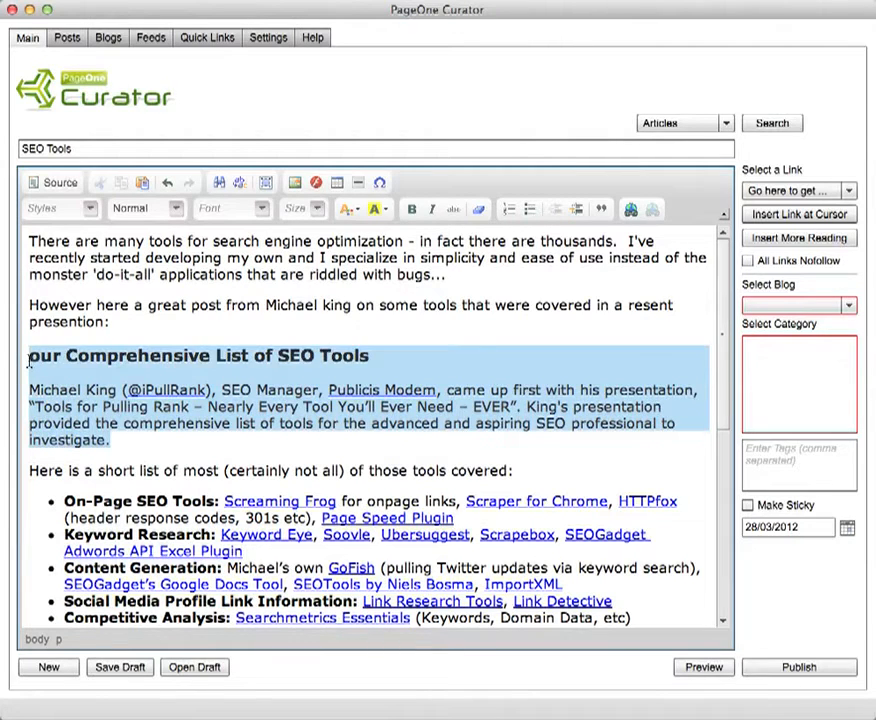
{"action": "key", "text": "BackSpace"}
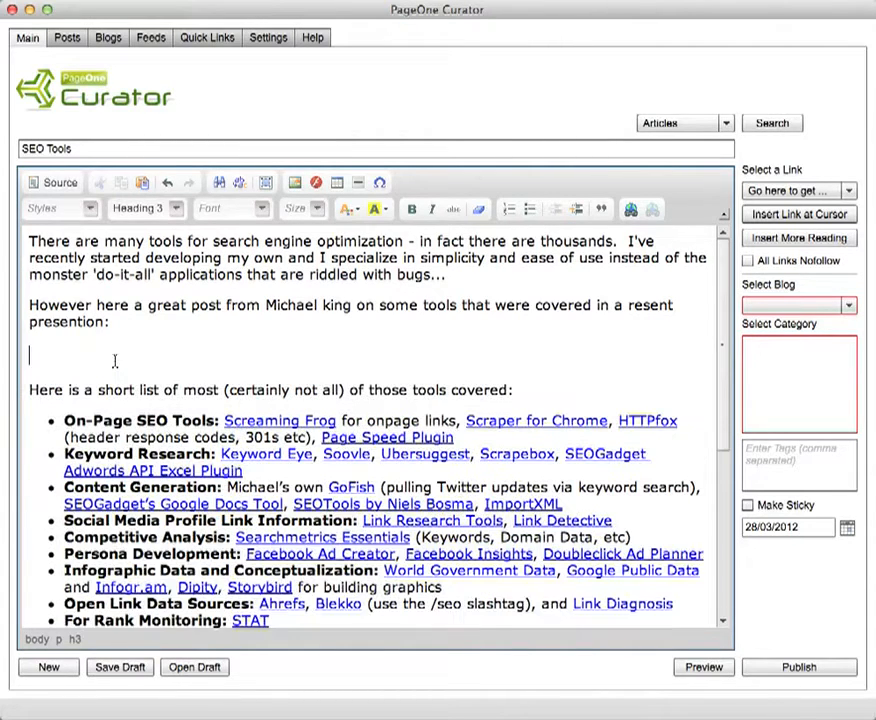
{"action": "scroll", "coordinate": [115, 361], "scroll_direction": "down", "scroll_amount": 6}
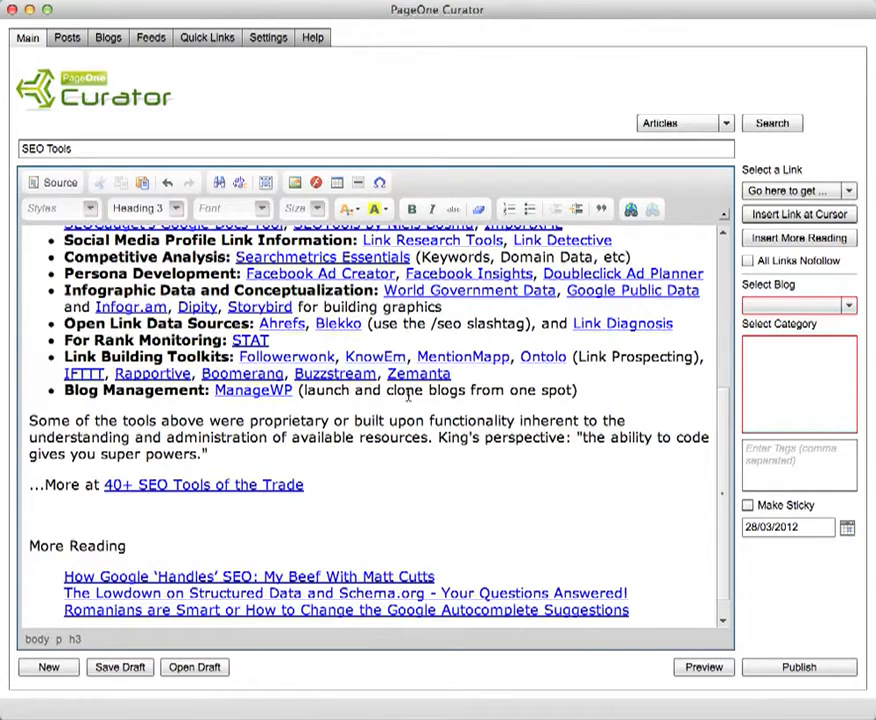
Remove the bold formatting from the excerpt's list of tools, from the introductory text through the Blog Management bullet
{"action": "left_click", "coordinate": [599, 390], "text": "shift"}
{"action": "scroll", "coordinate": [716, 400], "scroll_direction": "up", "scroll_amount": 1}
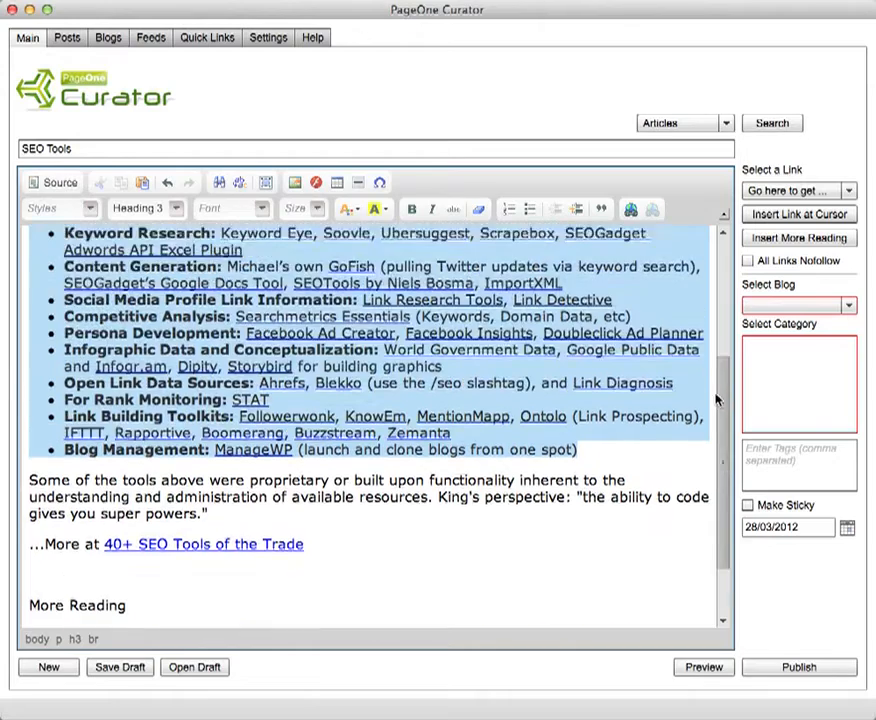
{"action": "scroll", "coordinate": [716, 400], "scroll_direction": "up", "scroll_amount": 2}
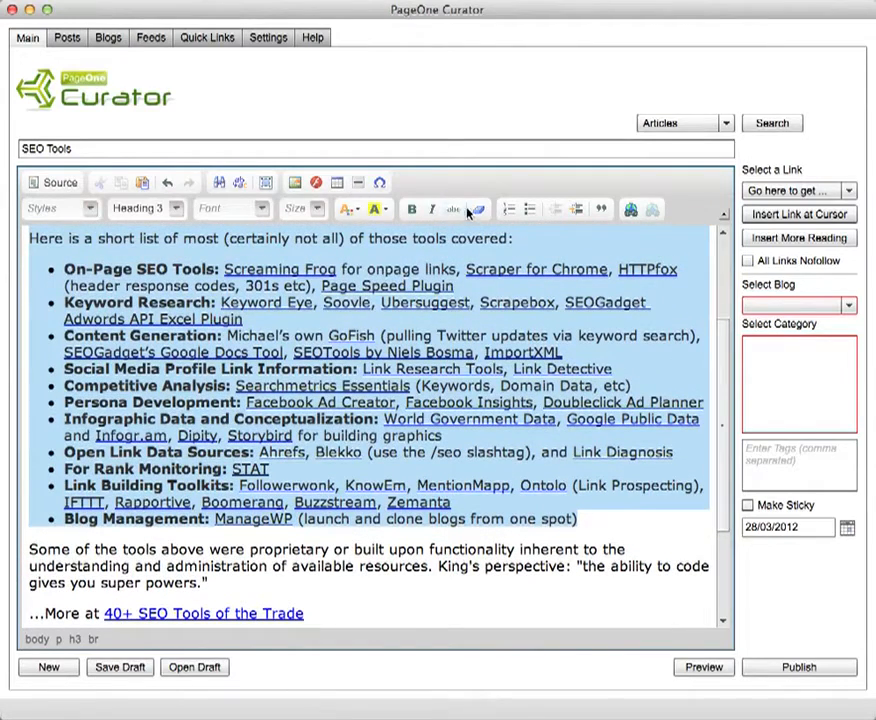
{"action": "left_click", "coordinate": [479, 212]}
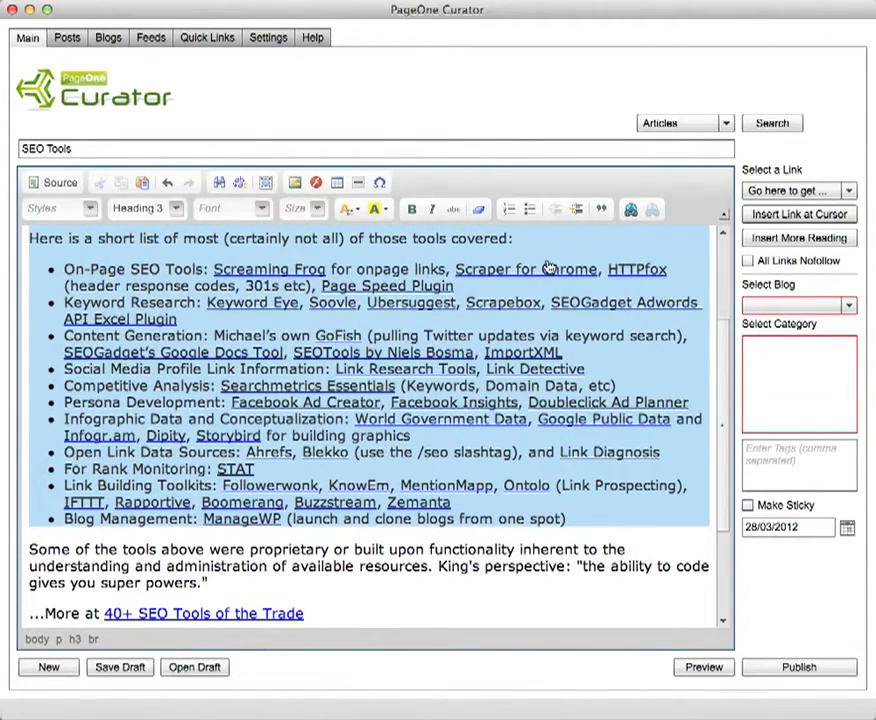
Place the cursor below the "...More at" source line and search Youtube Standard videos for "seo", sorted by relevance
{"action": "scroll", "coordinate": [300, 450], "scroll_direction": "down", "scroll_amount": 3}
{"action": "left_click", "coordinate": [112, 477]}
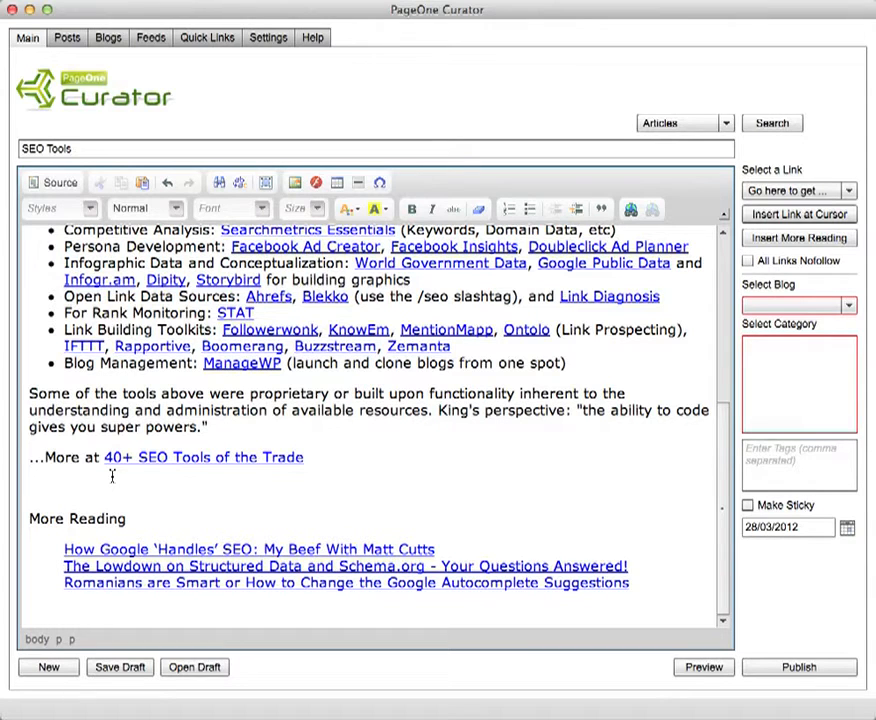
{"action": "left_click", "coordinate": [665, 122]}
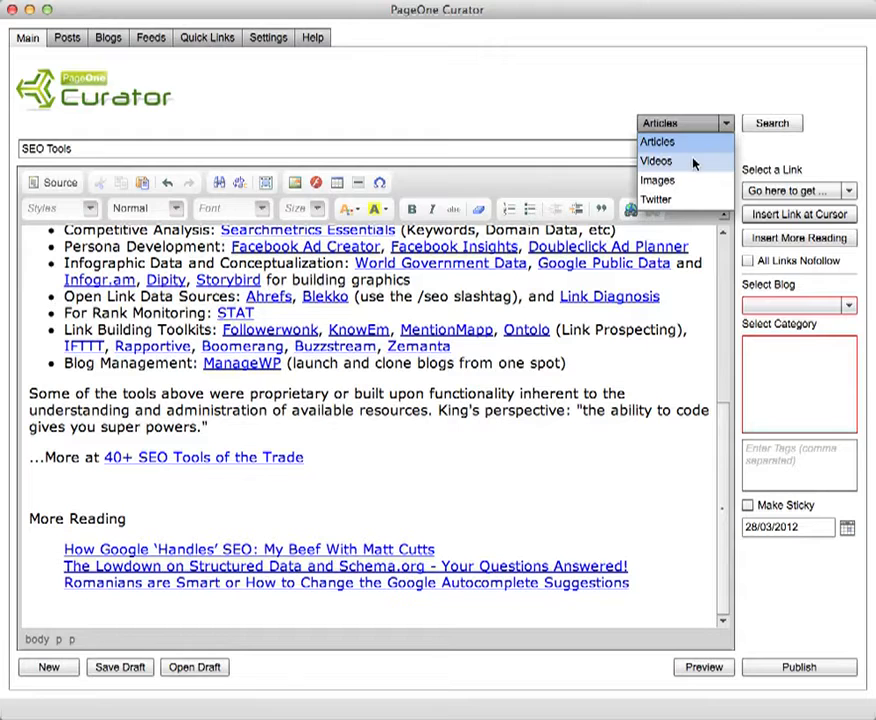
{"action": "left_click", "coordinate": [693, 161]}
{"action": "left_click", "coordinate": [764, 126]}
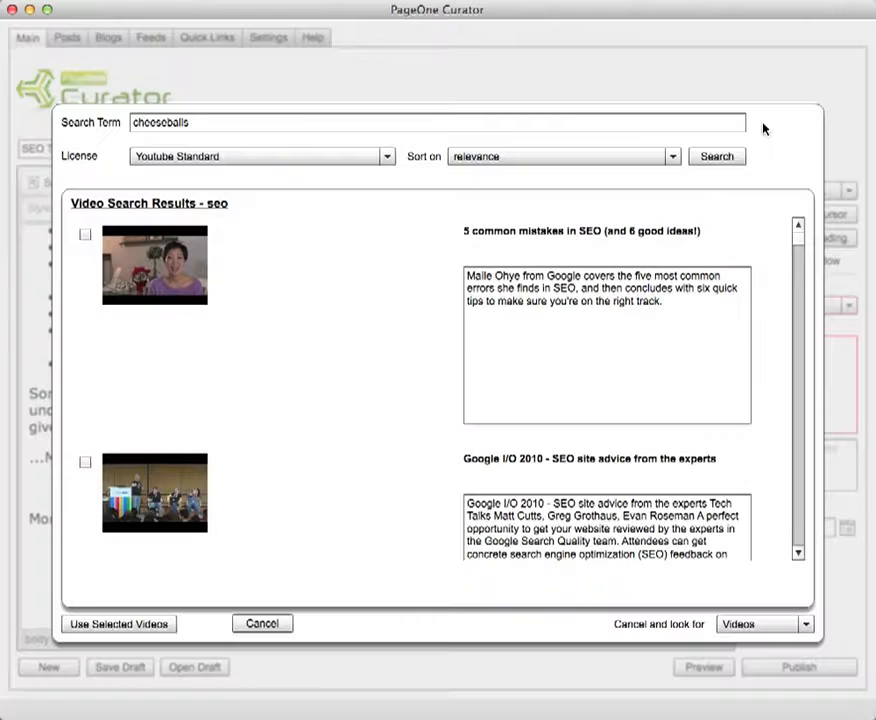
{"action": "double_click", "coordinate": [147, 121]}
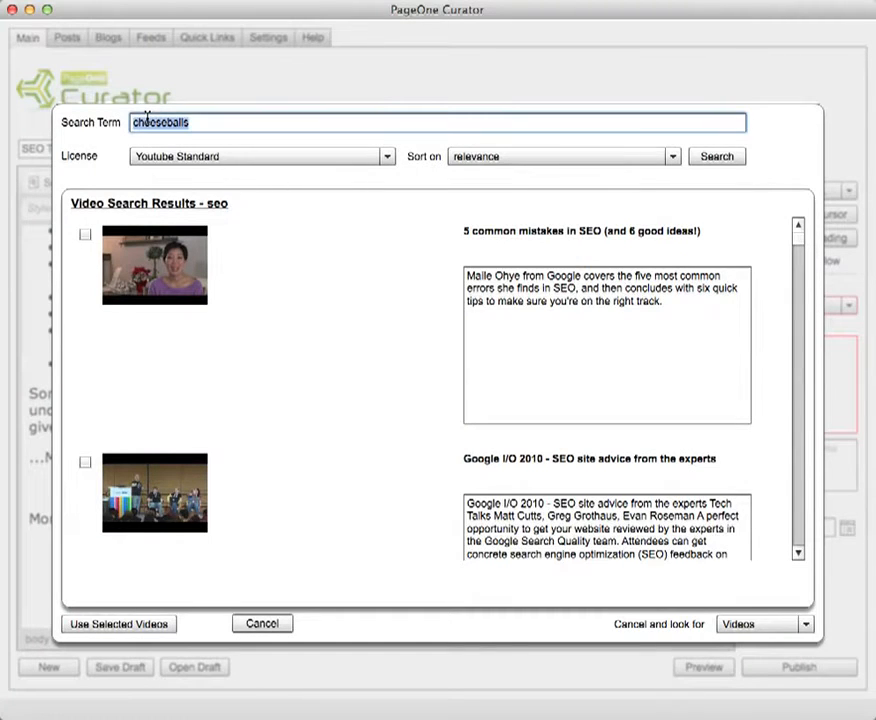
{"action": "type", "text": "seo"}
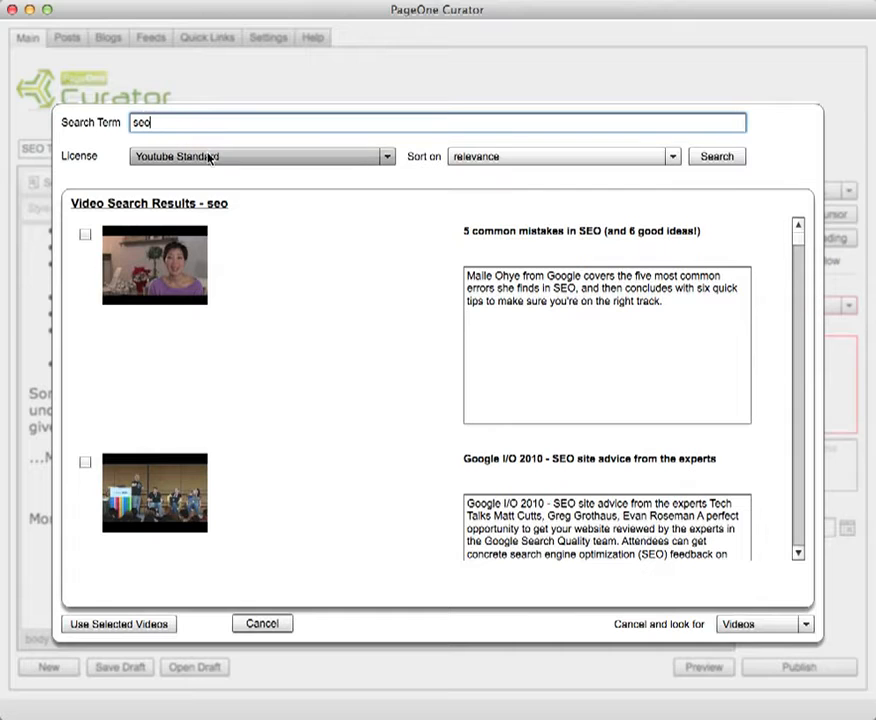
{"action": "left_click", "coordinate": [671, 162]}
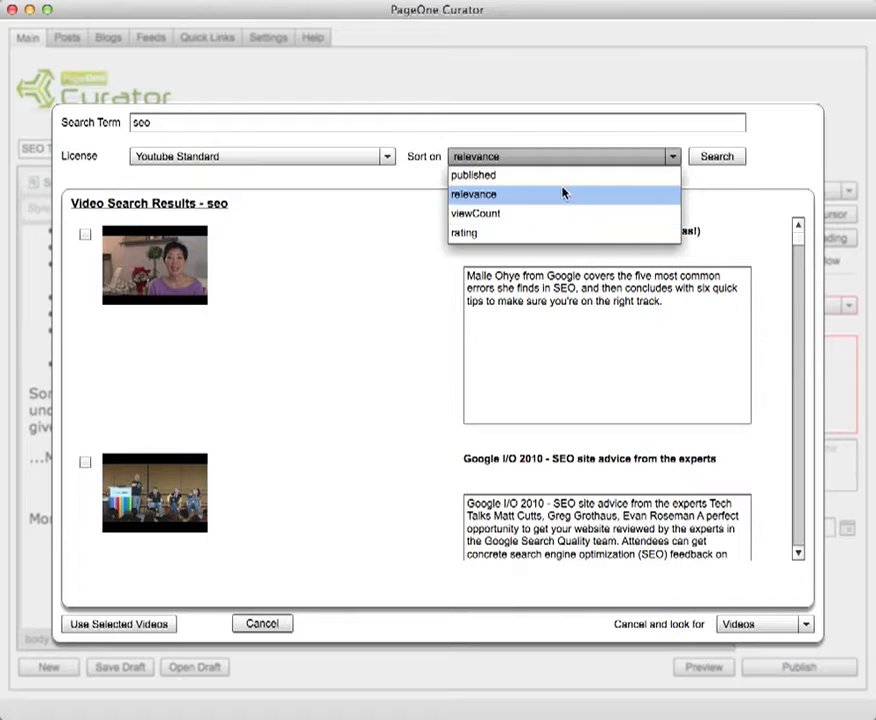
{"action": "left_click", "coordinate": [723, 156]}
{"action": "left_click", "coordinate": [727, 162]}
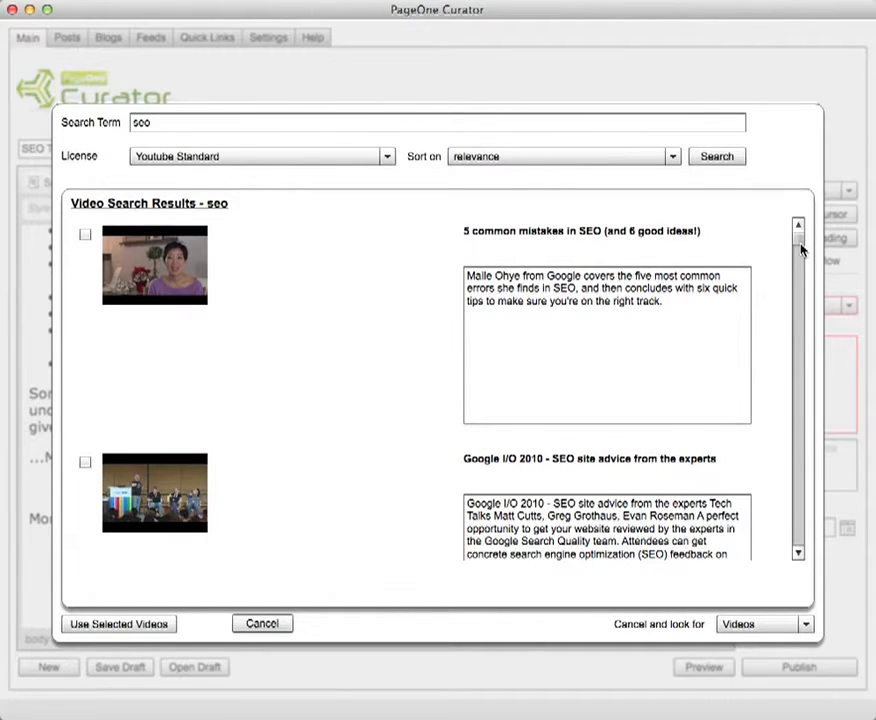
Preview the "Video Seo - Video Seo Marketing - YouTube" result and insert that video into the post
{"action": "left_click_drag", "start_coordinate": [802, 250], "coordinate": [800, 315]}
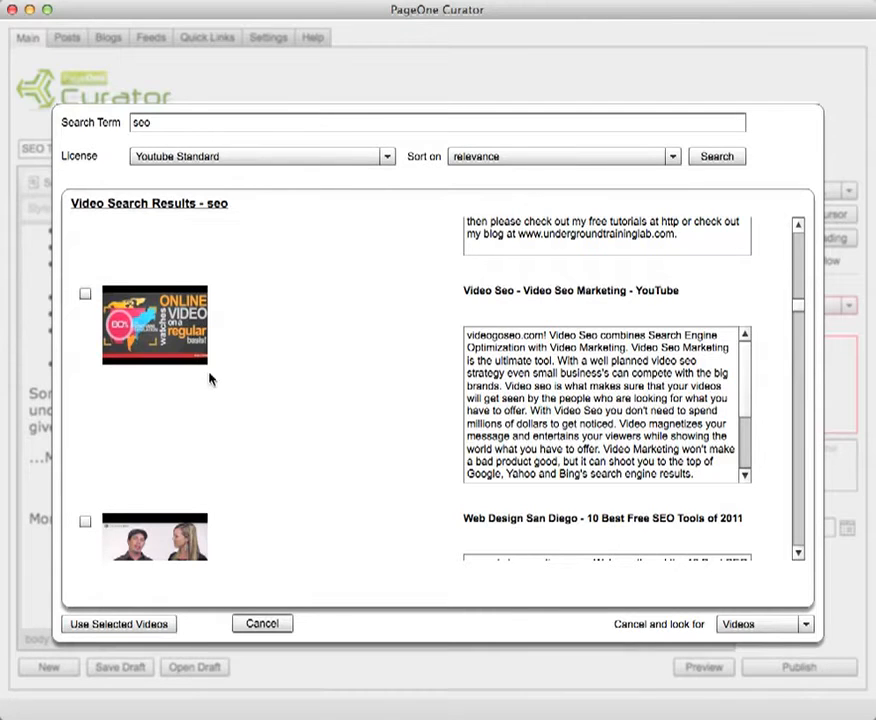
{"action": "left_click", "coordinate": [182, 344]}
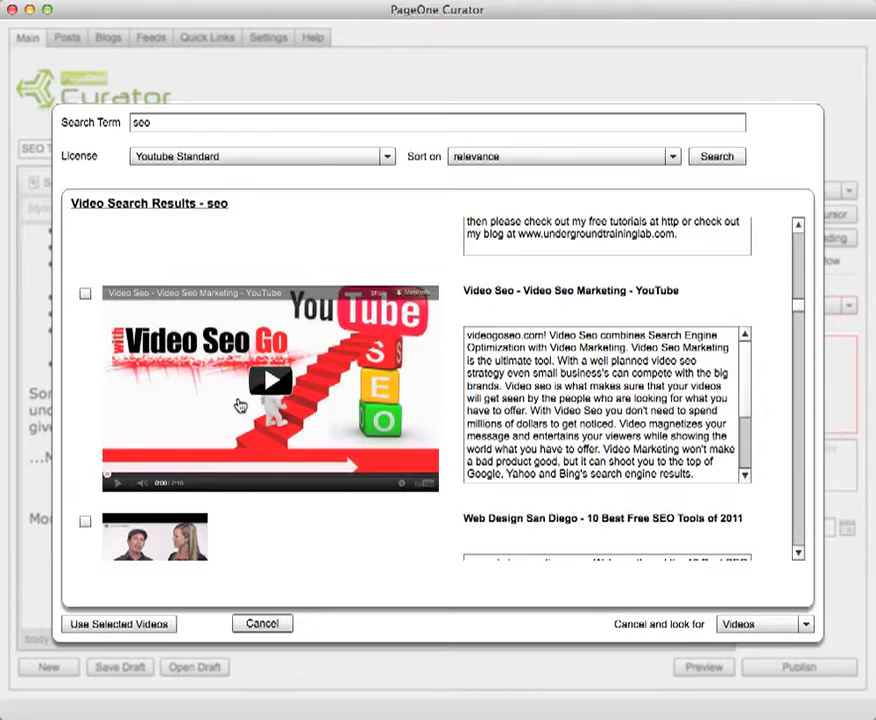
{"action": "left_click", "coordinate": [270, 384]}
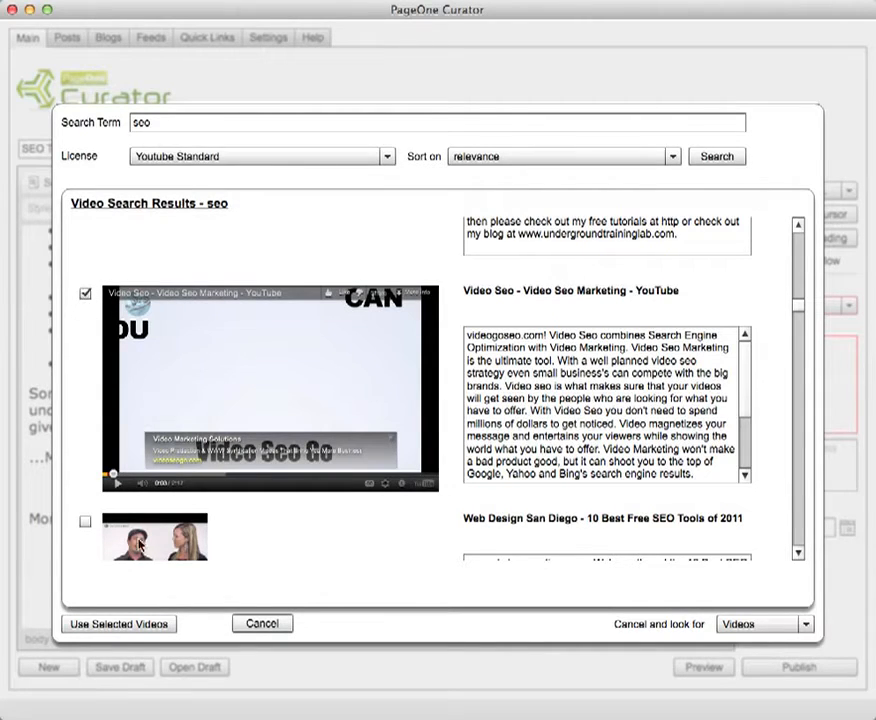
{"action": "left_click", "coordinate": [157, 623]}
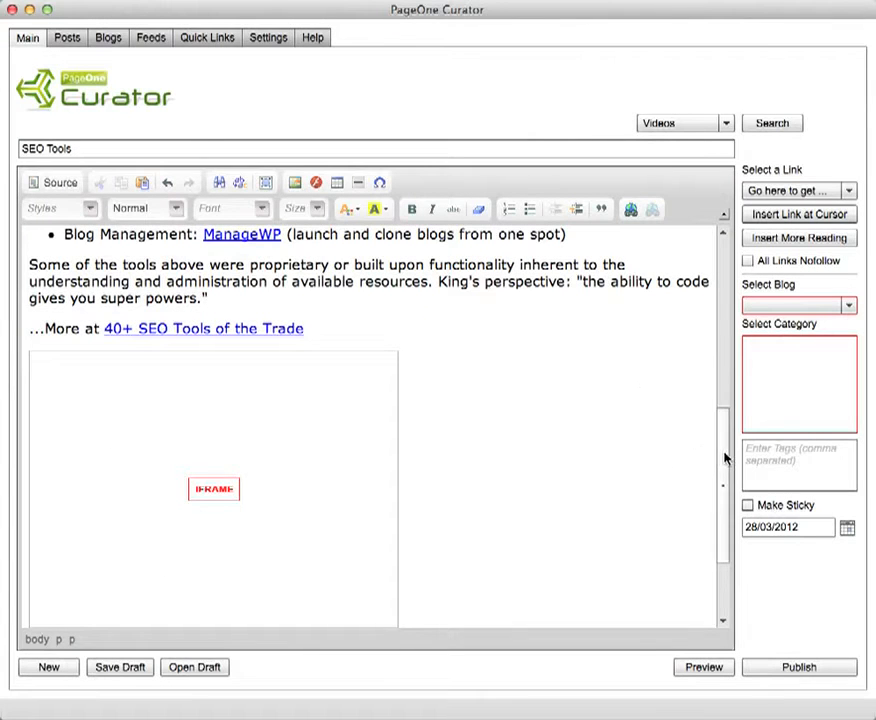
Add blank paragraphs below the More Reading links at the end of the post
{"action": "left_click_drag", "start_coordinate": [723, 478], "coordinate": [726, 527]}
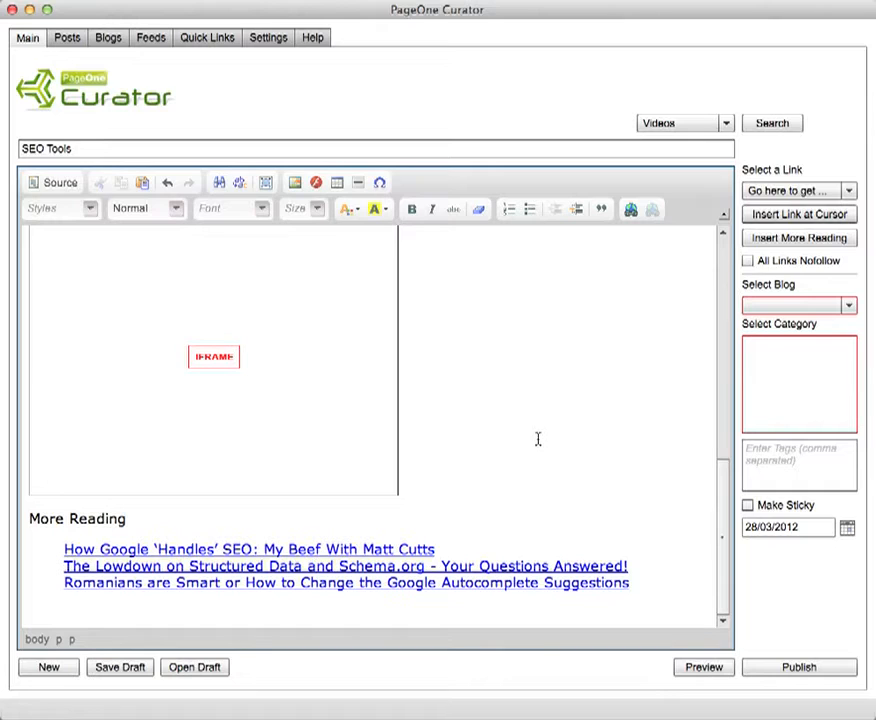
{"action": "left_click", "coordinate": [144, 517]}
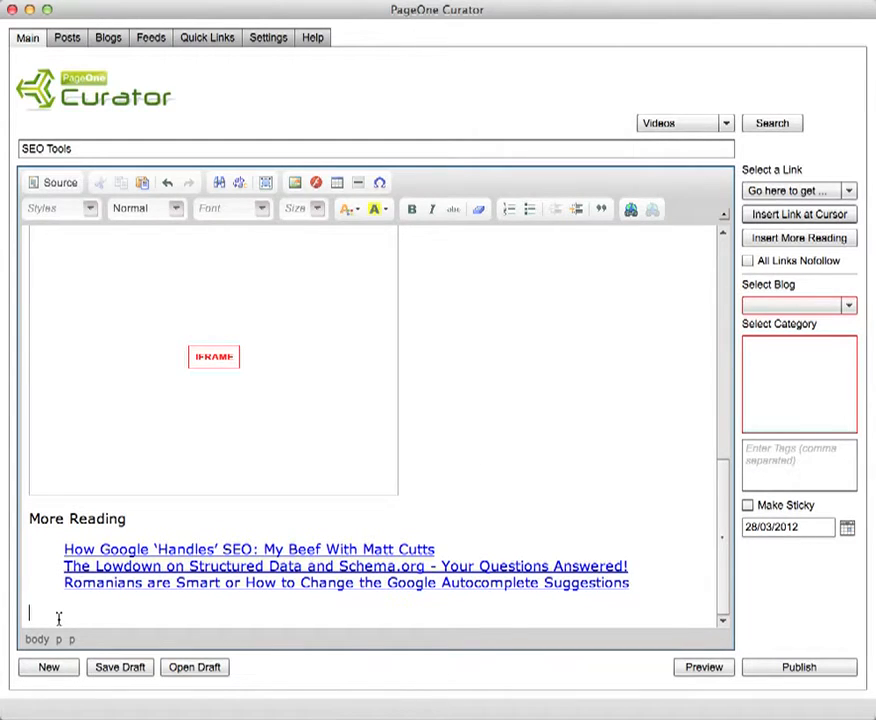
{"action": "key", "text": "Return"}
{"action": "key", "text": "Return"}
{"action": "key", "text": "Return"}
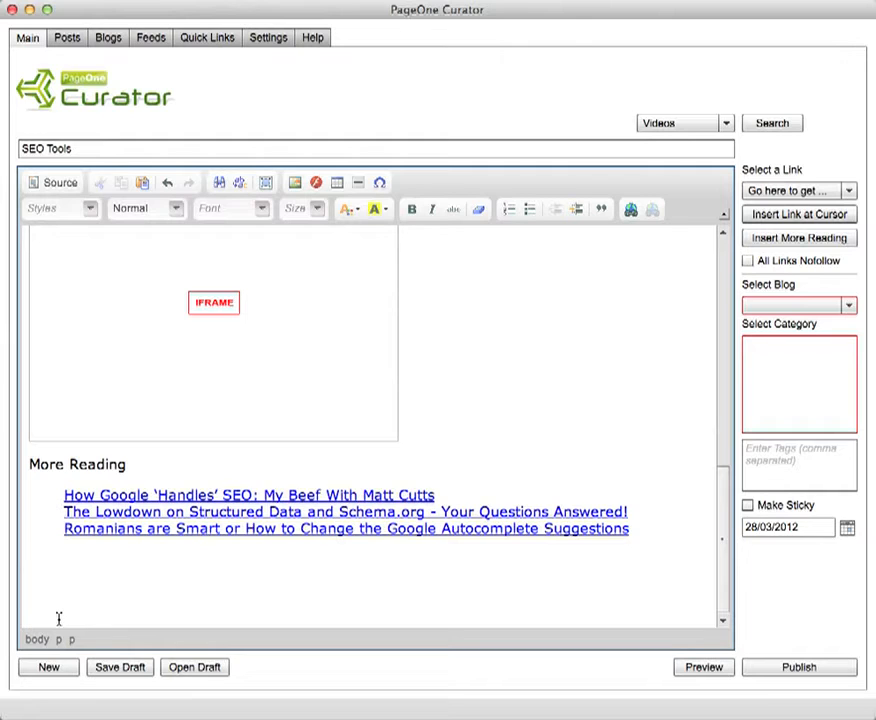
Review the selected Attribution license types in the image search and search for images with the term "seo"
{"action": "left_click", "coordinate": [722, 124]}
{"action": "left_click", "coordinate": [696, 179]}
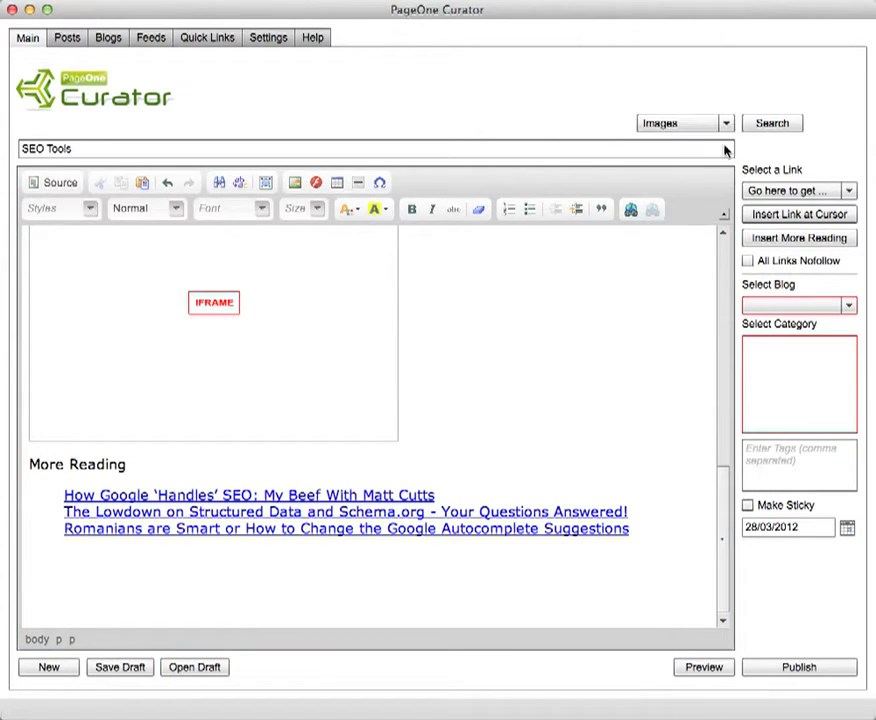
{"action": "left_click", "coordinate": [764, 128]}
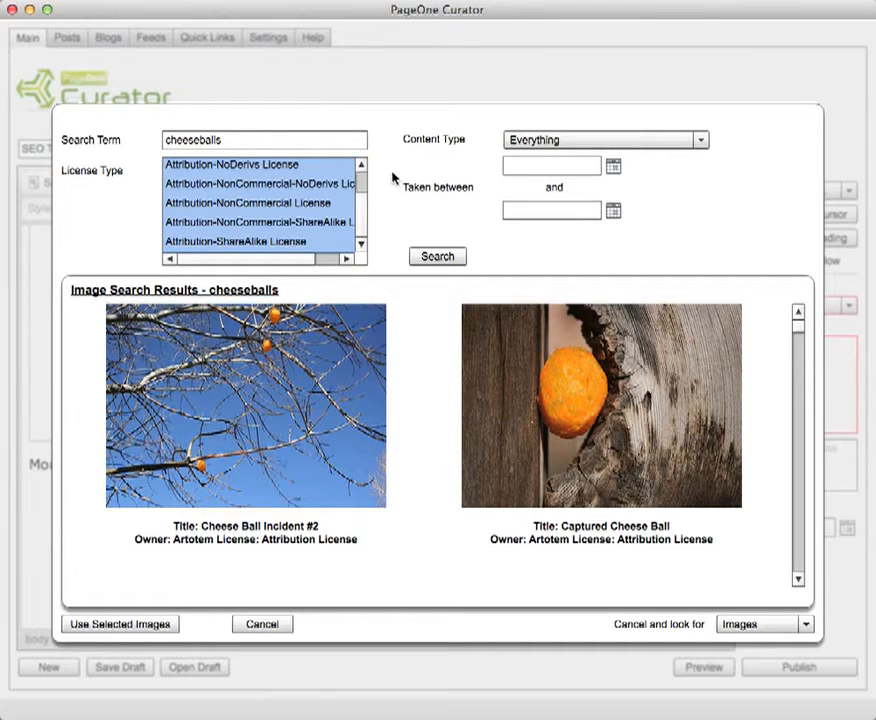
{"action": "triple_click", "coordinate": [323, 142]}
{"action": "type", "text": "s"}
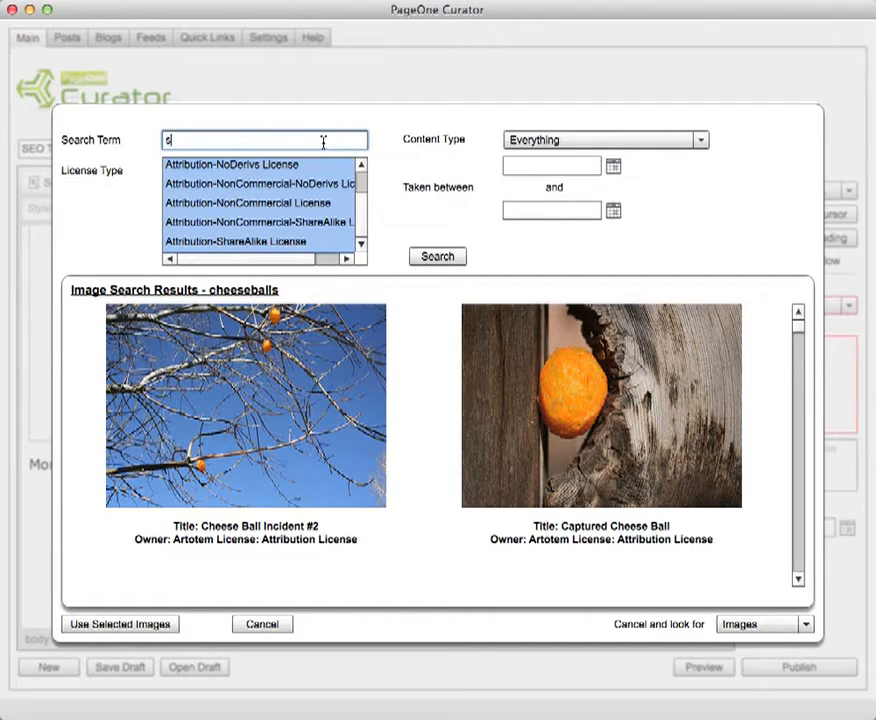
{"action": "type", "text": "eo"}
{"action": "scroll", "coordinate": [362, 190], "scroll_direction": "up", "scroll_amount": 2}
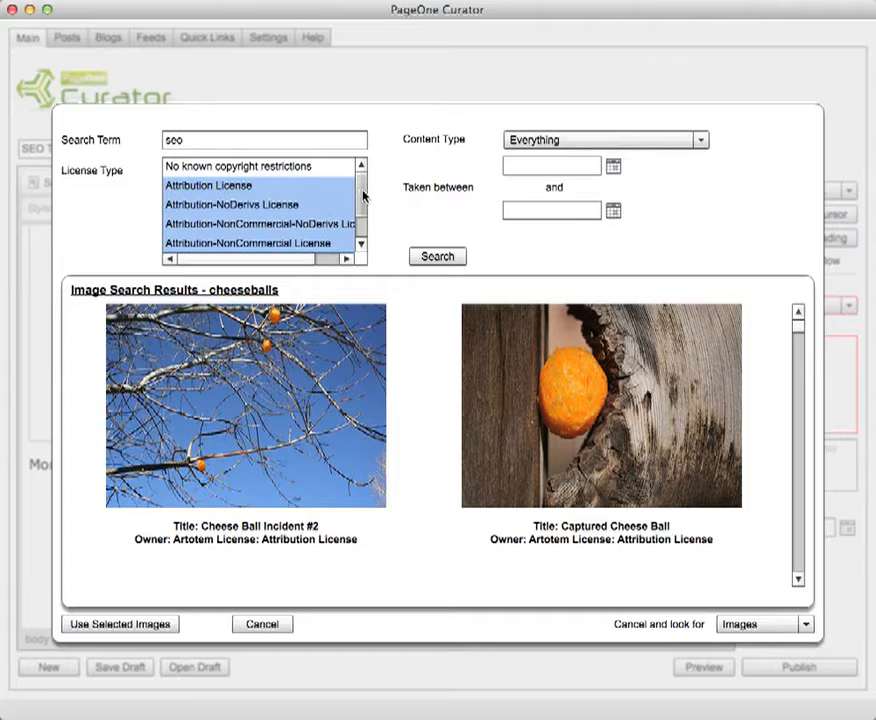
{"action": "scroll", "coordinate": [361, 200], "scroll_direction": "down", "scroll_amount": 2}
{"action": "scroll", "coordinate": [362, 204], "scroll_direction": "up", "scroll_amount": 2}
{"action": "scroll", "coordinate": [365, 205], "scroll_direction": "down", "scroll_amount": 2}
{"action": "scroll", "coordinate": [362, 200], "scroll_direction": "up", "scroll_amount": 2}
{"action": "left_click", "coordinate": [433, 256]}
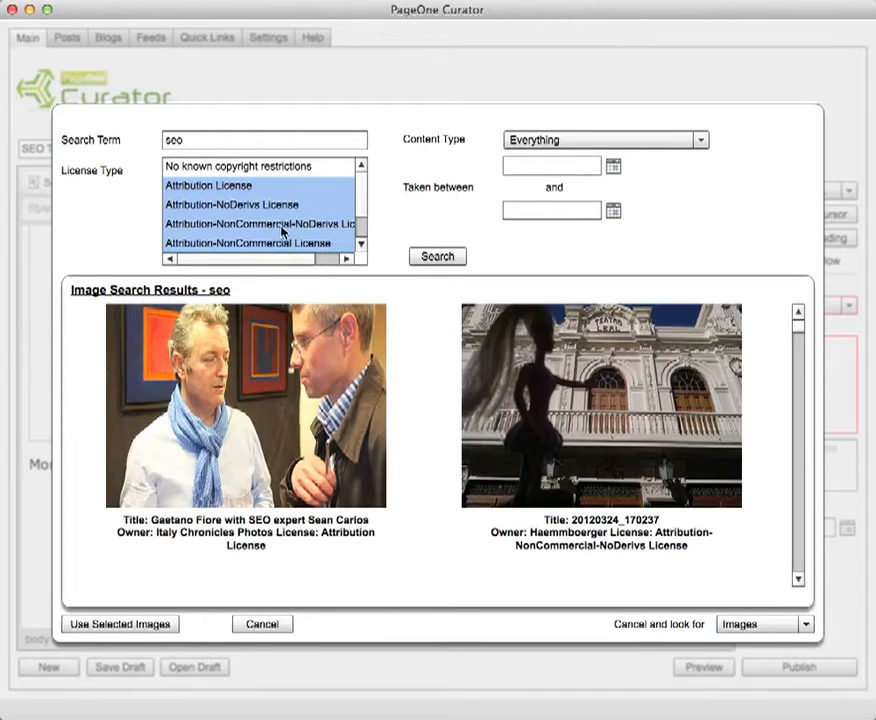
Refine the image search term to "seo infographic", keeping the Attribution license types selected, and run the search
{"action": "left_click", "coordinate": [364, 247]}
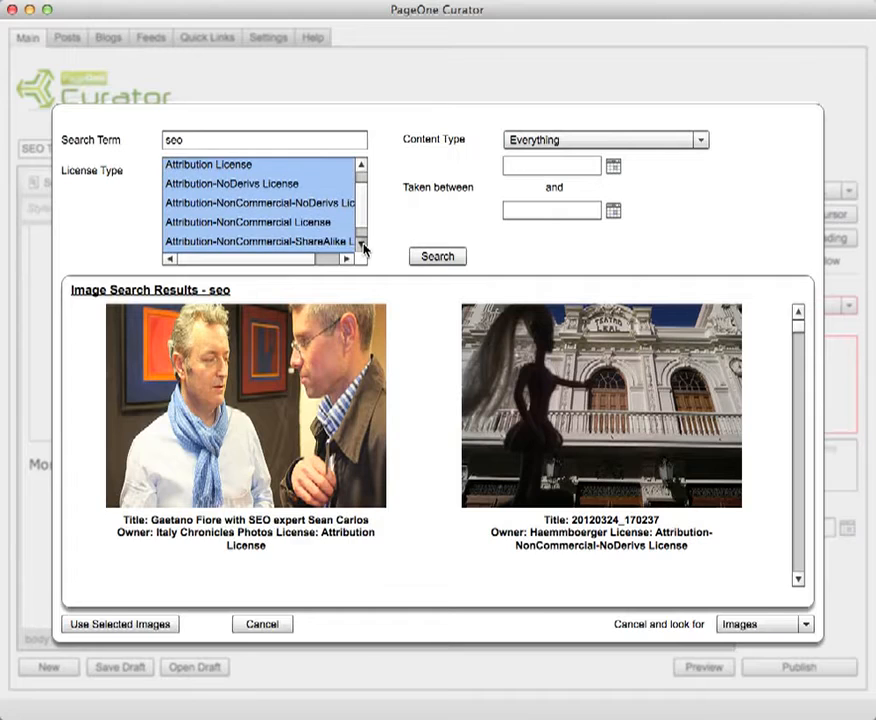
{"action": "left_click", "coordinate": [364, 247]}
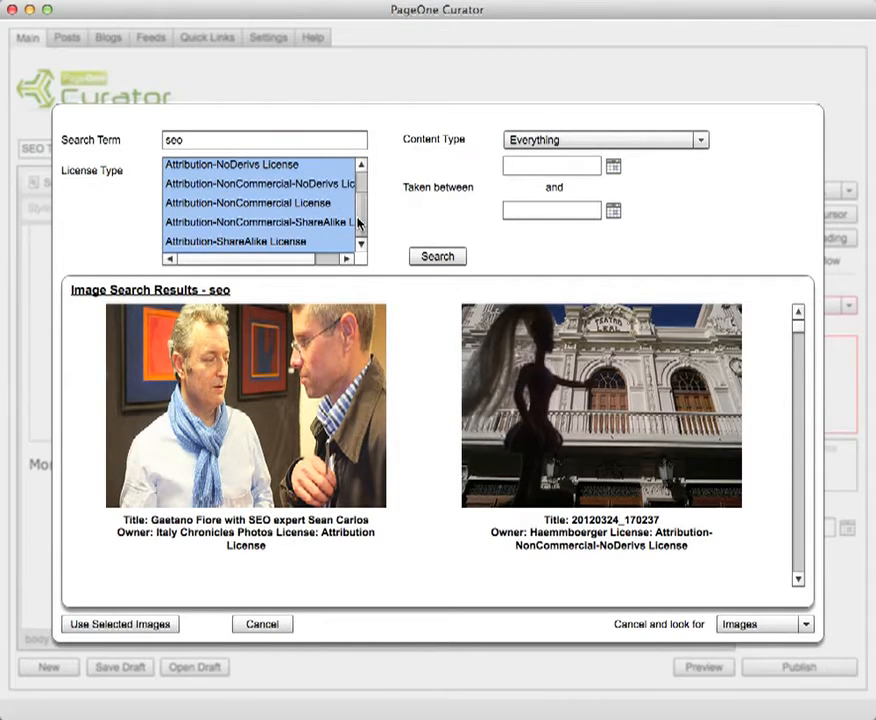
{"action": "left_click", "coordinate": [174, 141]}
{"action": "double_click", "coordinate": [174, 141]}
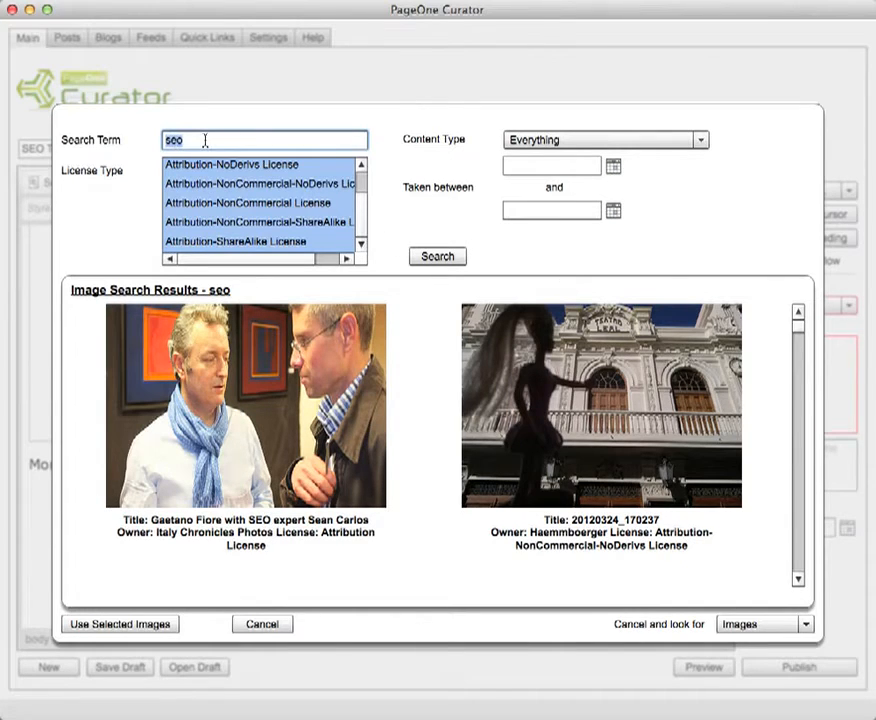
{"action": "left_click", "coordinate": [204, 140]}
{"action": "type", "text": "infograph"}
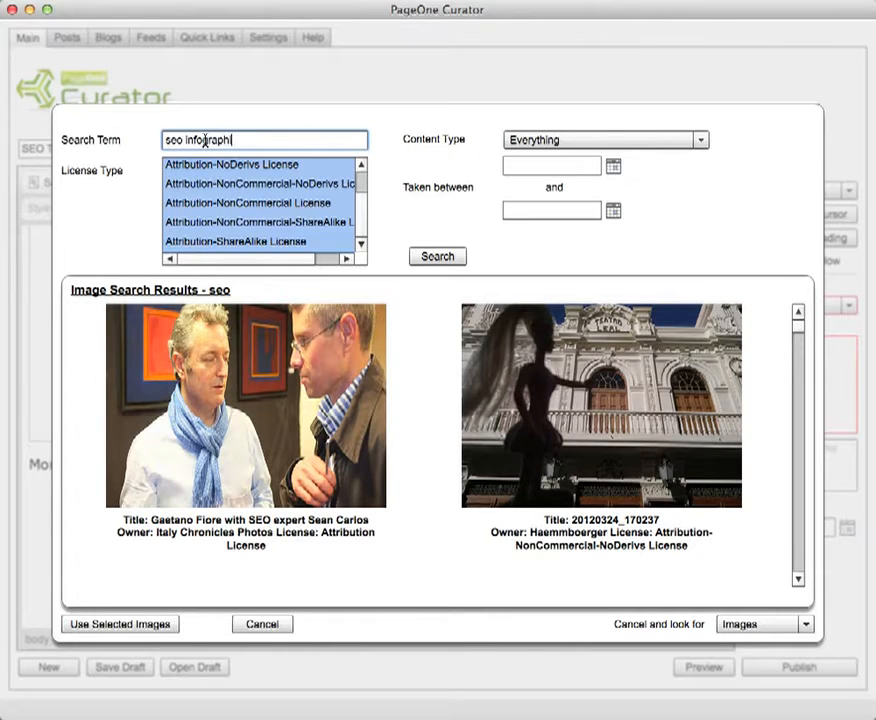
{"action": "type", "text": "ic"}
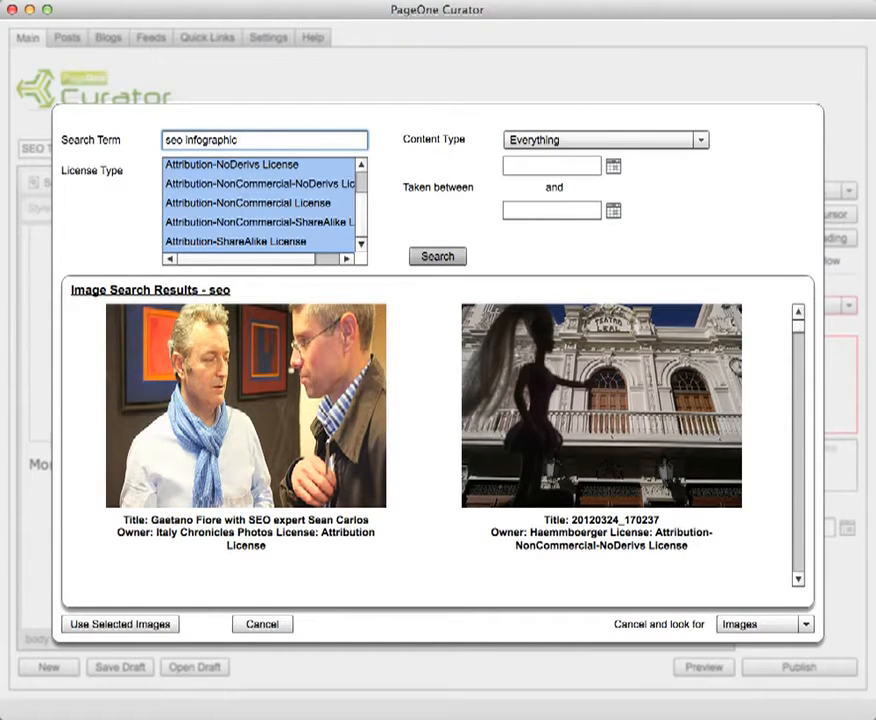
{"action": "left_click", "coordinate": [425, 256]}
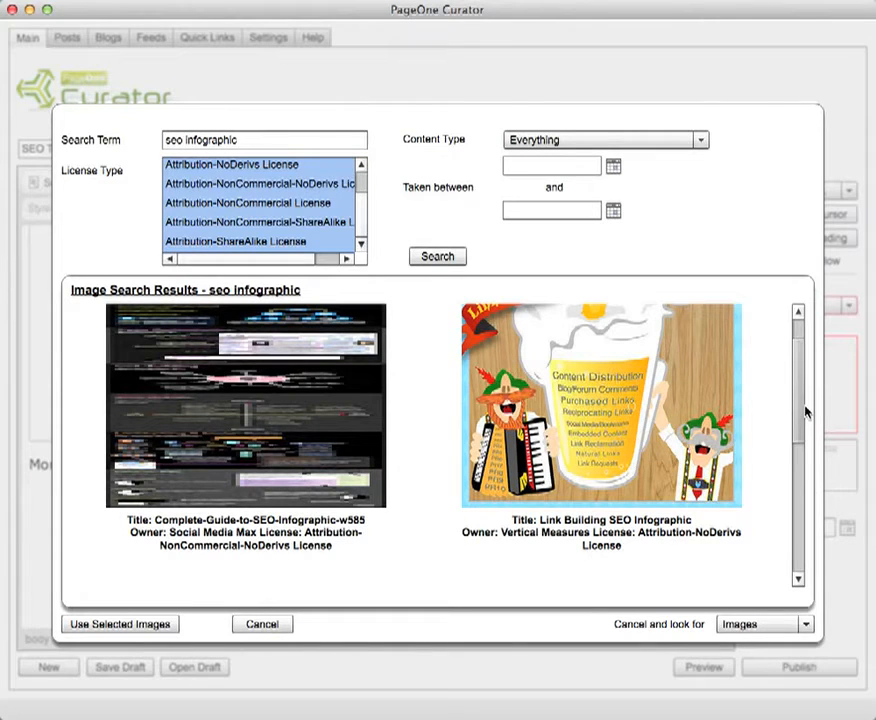
Select the "Link Building SEO Infographic" image by Vertical Measures and insert it below the More Reading links
{"action": "left_click_drag", "start_coordinate": [805, 407], "coordinate": [798, 376]}
{"action": "left_click", "coordinate": [554, 461]}
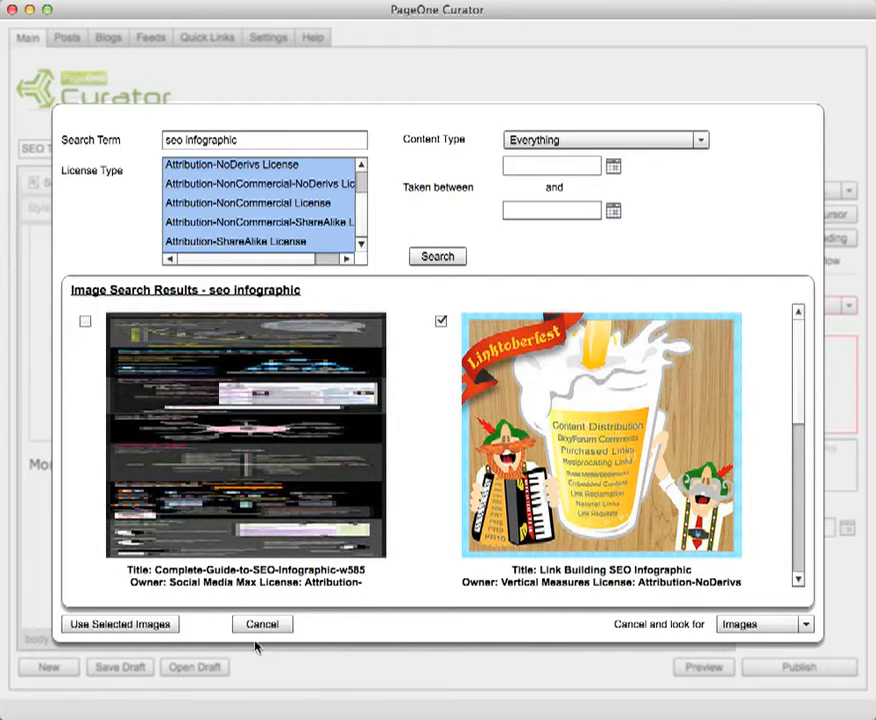
{"action": "left_click", "coordinate": [126, 624]}
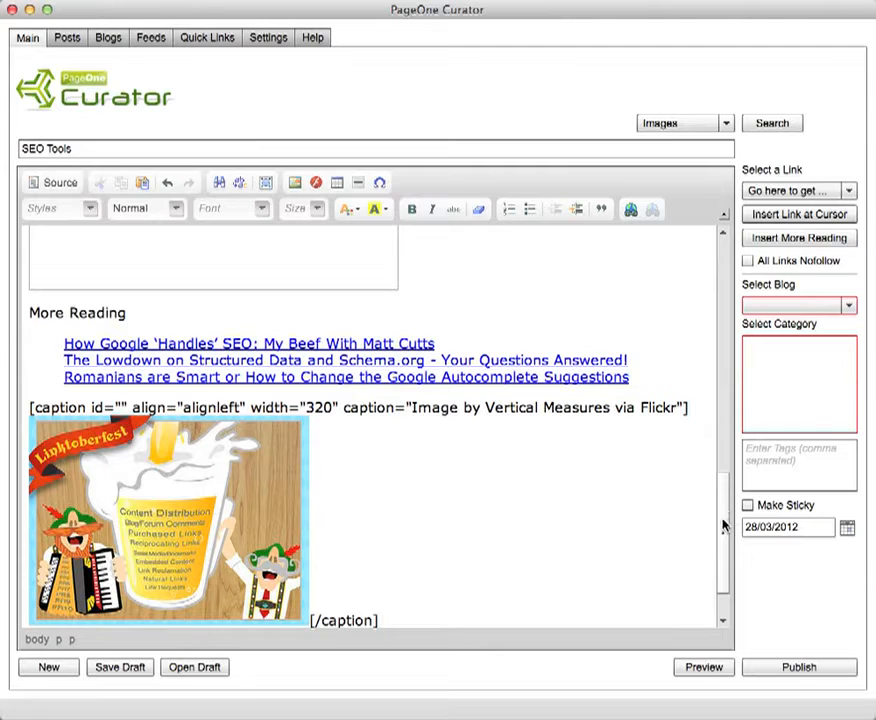
Add a blank paragraph below the captioned infographic at the end of the post and open a Twitter search
{"action": "left_click_drag", "start_coordinate": [724, 525], "coordinate": [731, 547]}
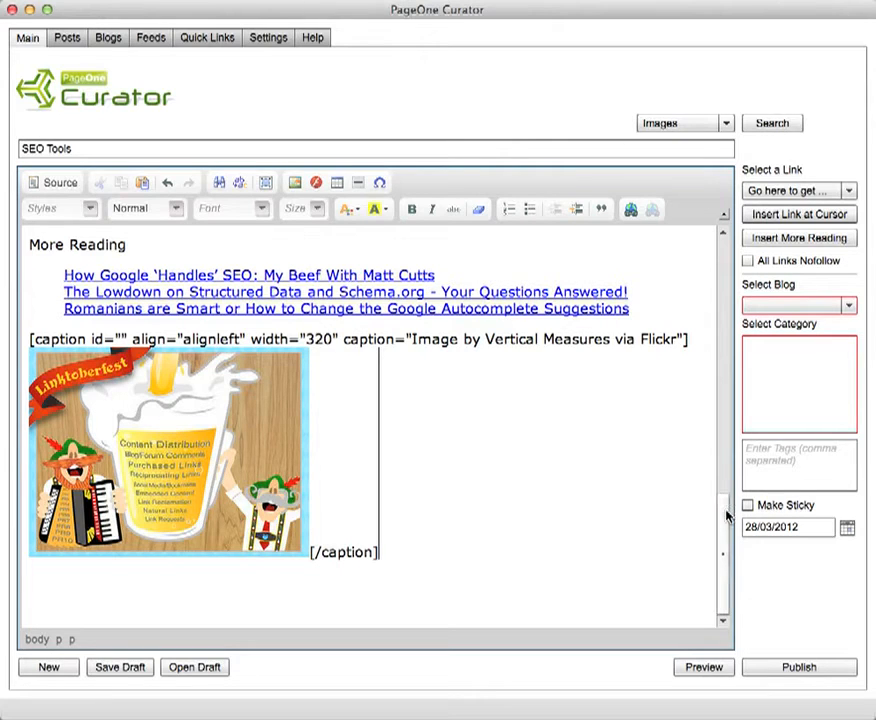
{"action": "key", "text": "Return"}
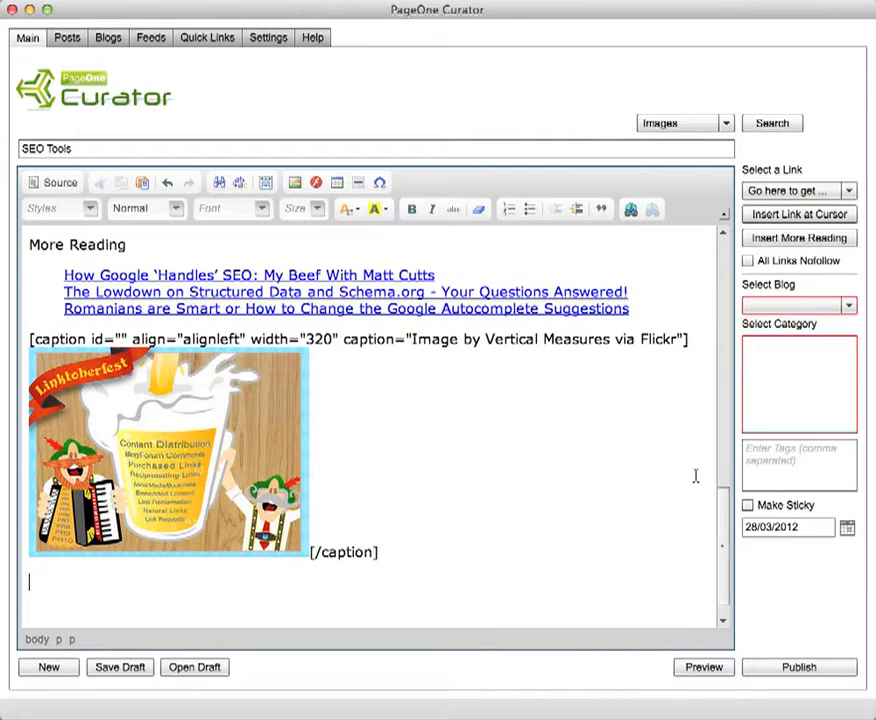
{"action": "left_click", "coordinate": [724, 122]}
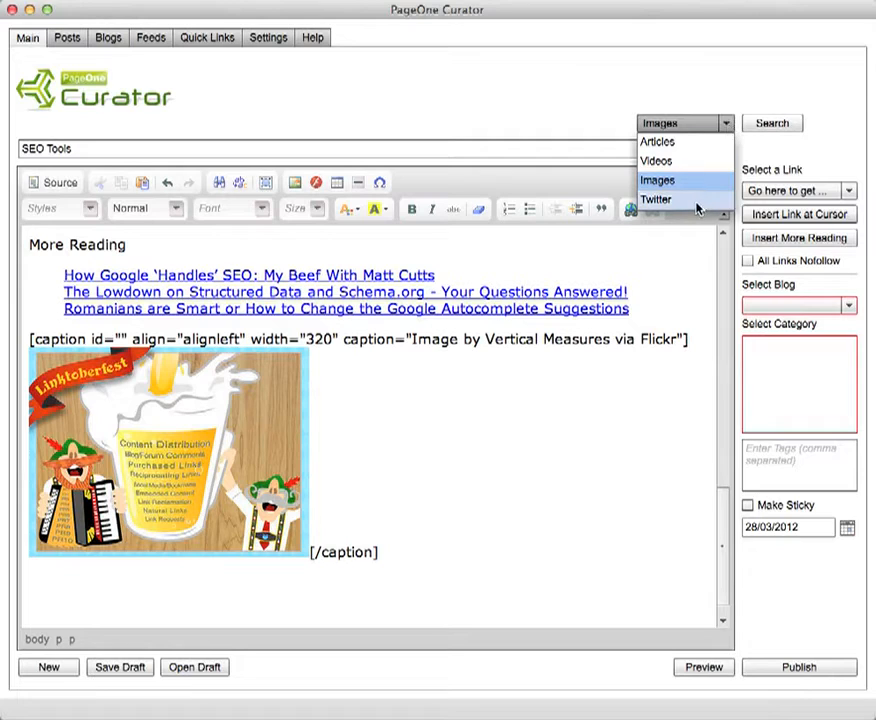
{"action": "left_click", "coordinate": [698, 208]}
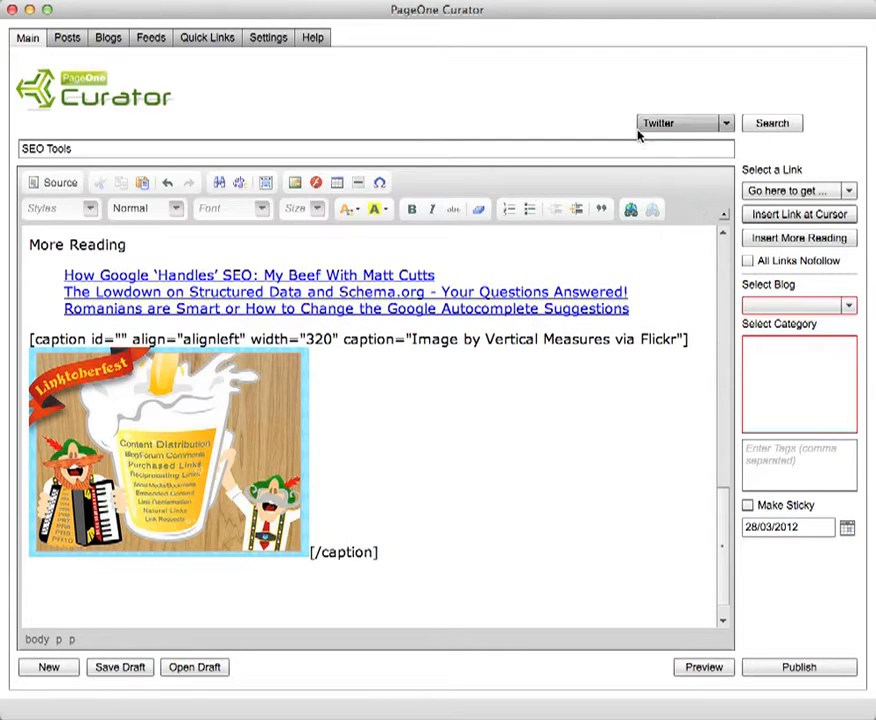
{"action": "left_click", "coordinate": [768, 124]}
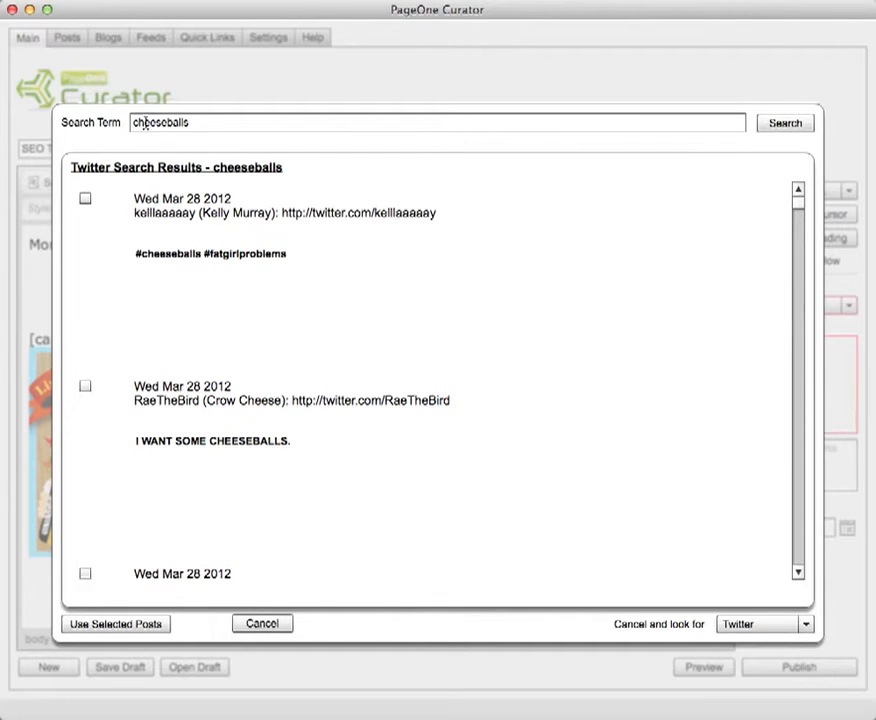
Replace the Twitter search term with "#seo tools" and run the search
{"action": "double_click", "coordinate": [145, 122]}
{"action": "type", "text": "sc"}
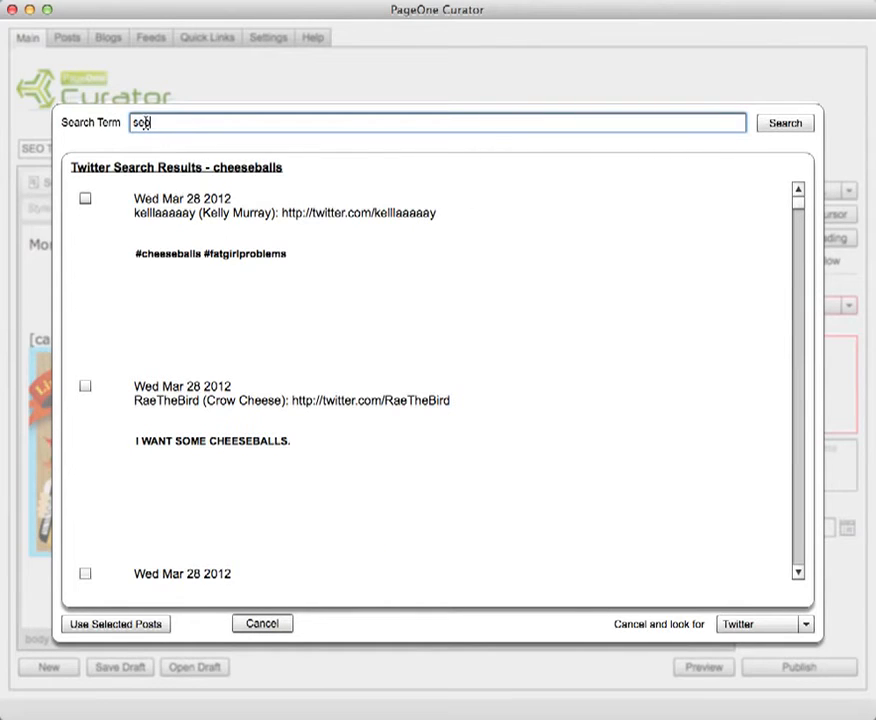
{"action": "type", "text": "tools"}
{"action": "left_click", "coordinate": [131, 122]}
{"action": "type", "text": "#"}
{"action": "left_click", "coordinate": [781, 126]}
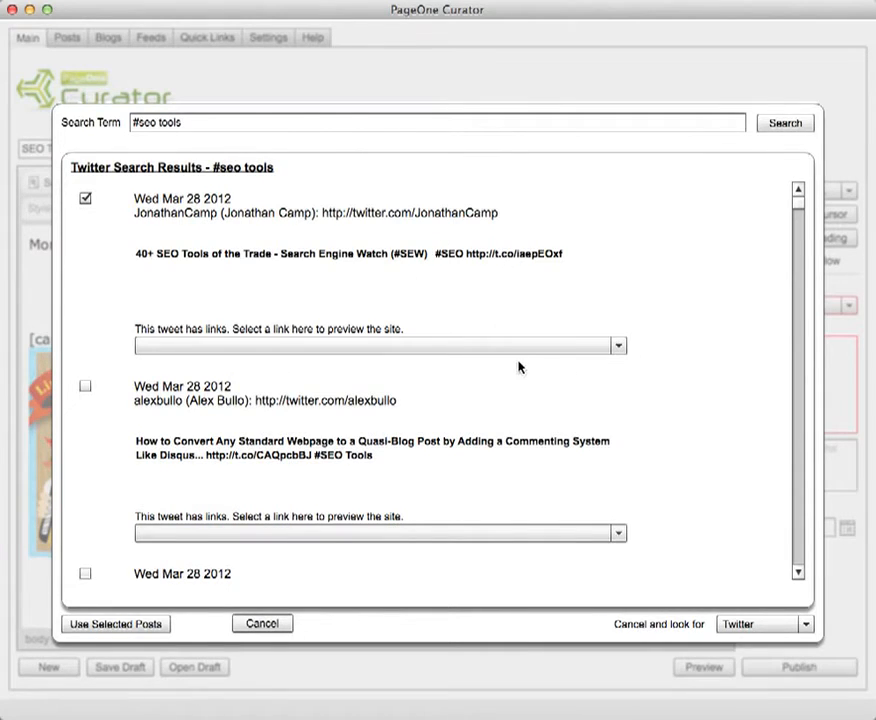
Preview the page linked in the selected "40+ SEO Tools of the Trade" tweet without taking content from it, and insert that tweet into the post
{"action": "left_click", "coordinate": [565, 346]}
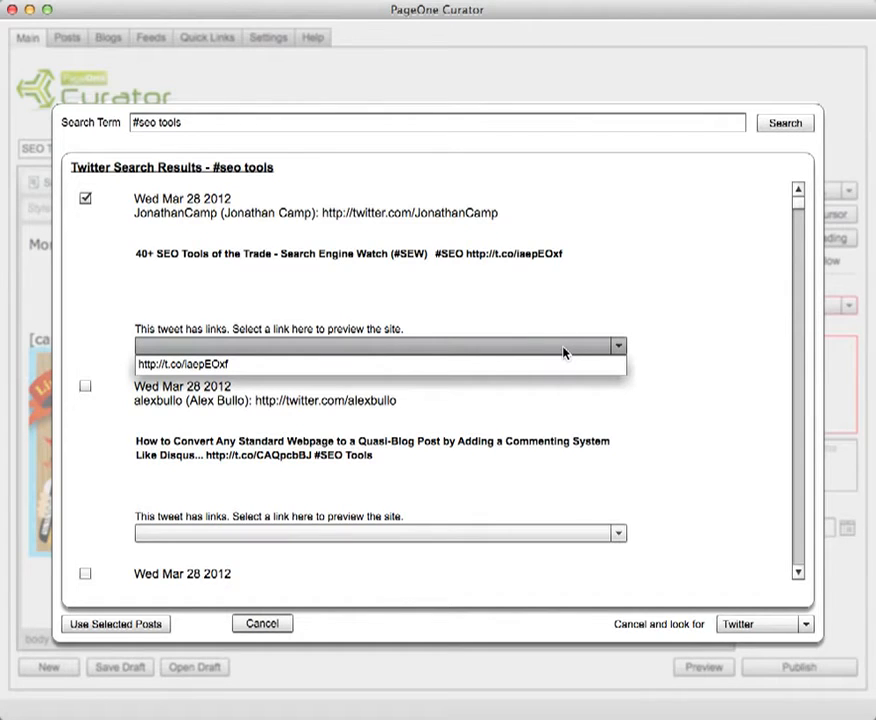
{"action": "left_click", "coordinate": [501, 373]}
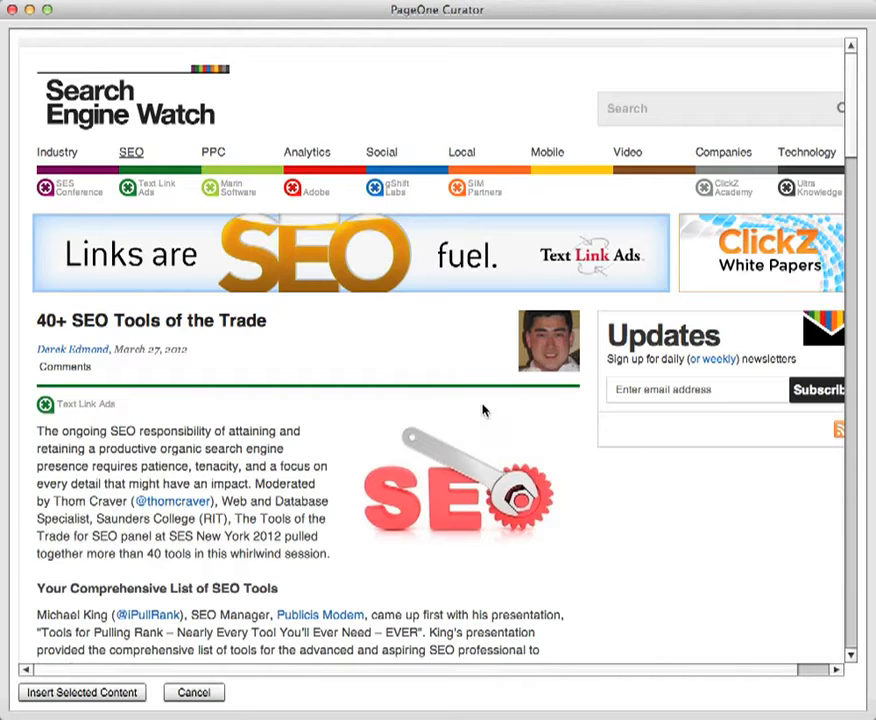
{"action": "scroll", "coordinate": [342, 570], "scroll_direction": "down", "scroll_amount": 4}
{"action": "scroll", "coordinate": [342, 566], "scroll_direction": "down", "scroll_amount": 2}
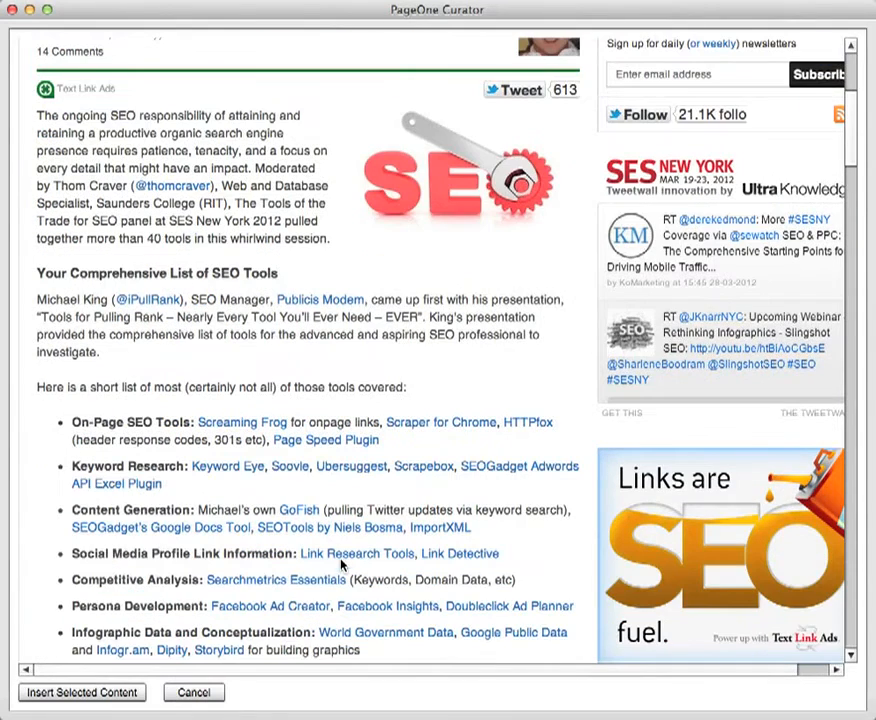
{"action": "left_click", "coordinate": [200, 692]}
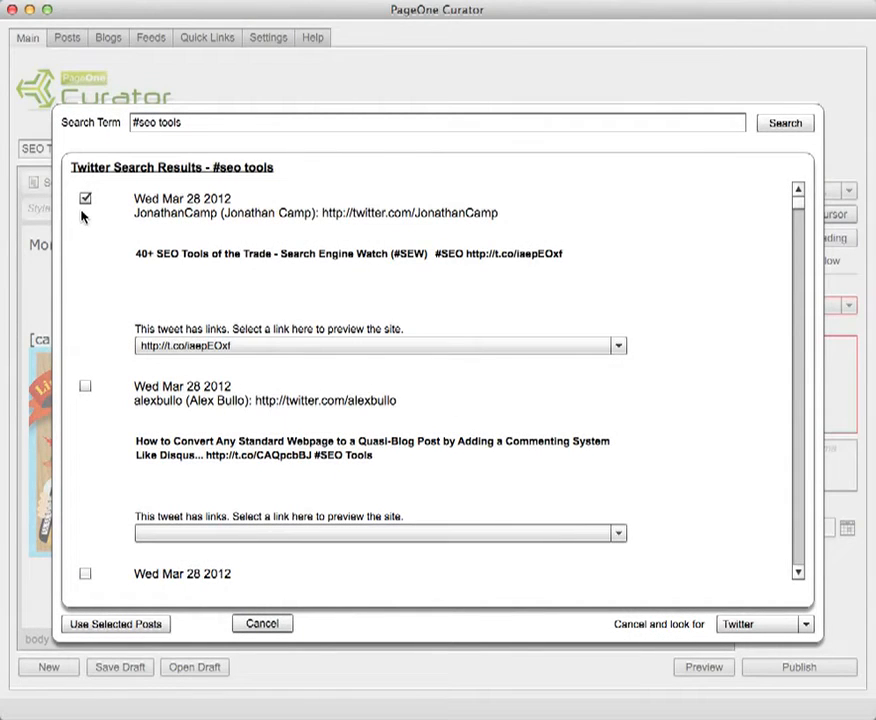
{"action": "left_click", "coordinate": [150, 626]}
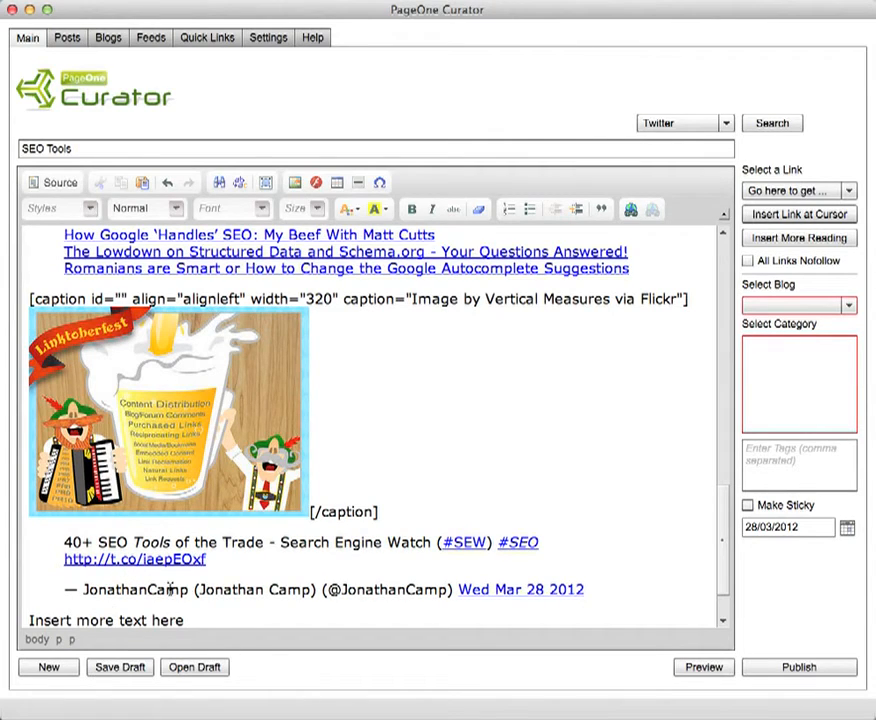
Replace the "Insert more text here" placeholder below the tweet with "Summary of the post" and start a new paragraph
{"action": "left_click", "coordinate": [197, 619]}
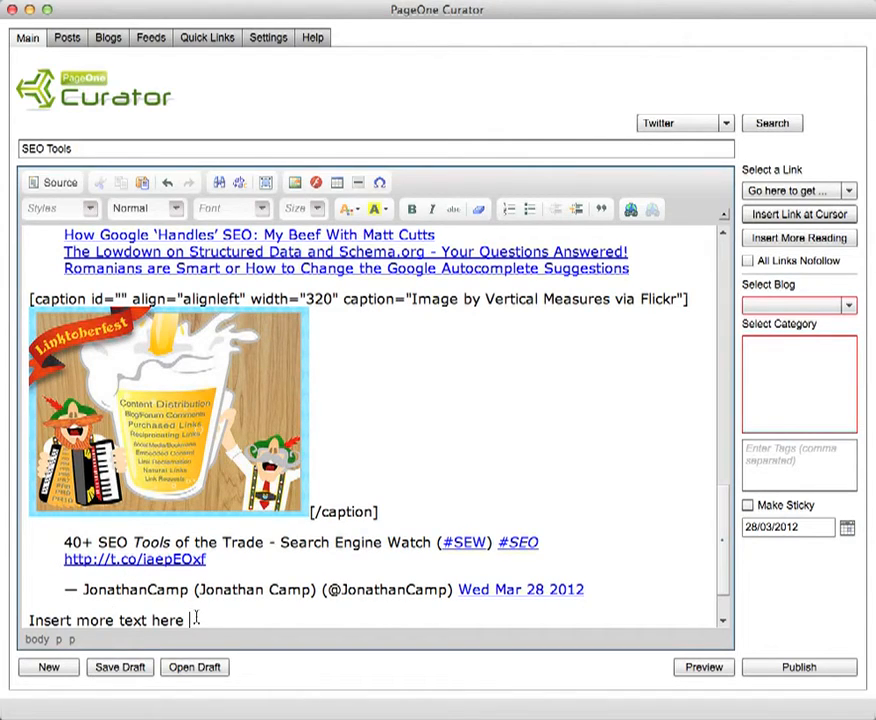
{"action": "left_click", "coordinate": [27, 620], "text": "shift"}
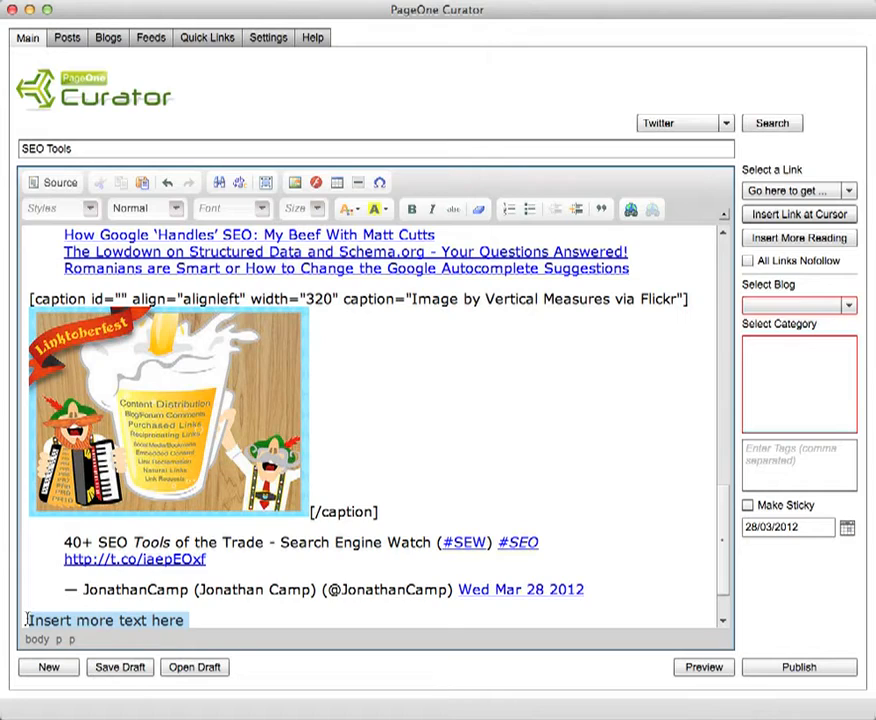
{"action": "type", "text": "Su"}
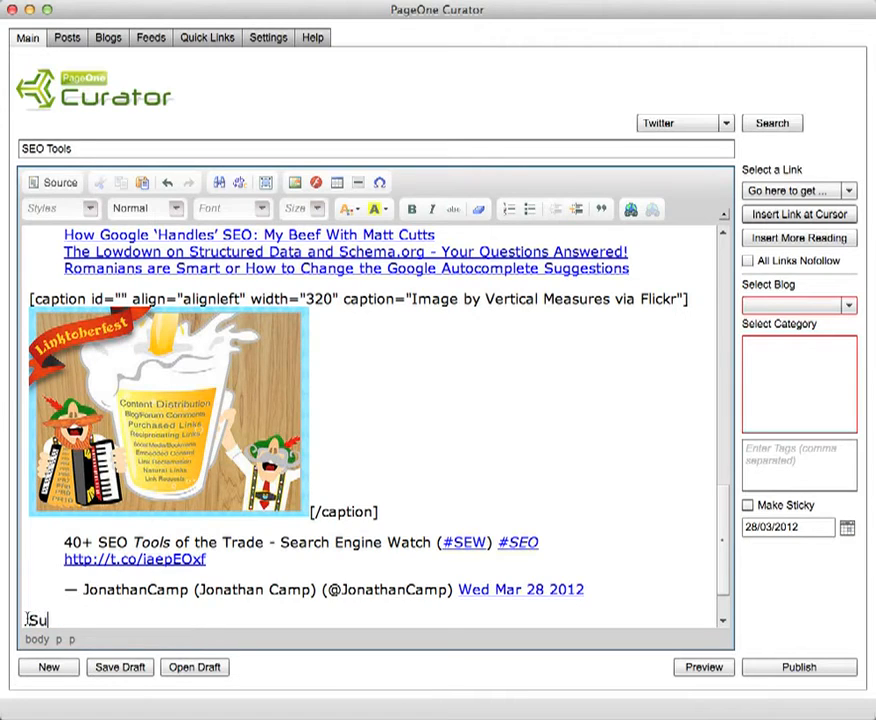
{"action": "type", "text": "mmary of the post"}
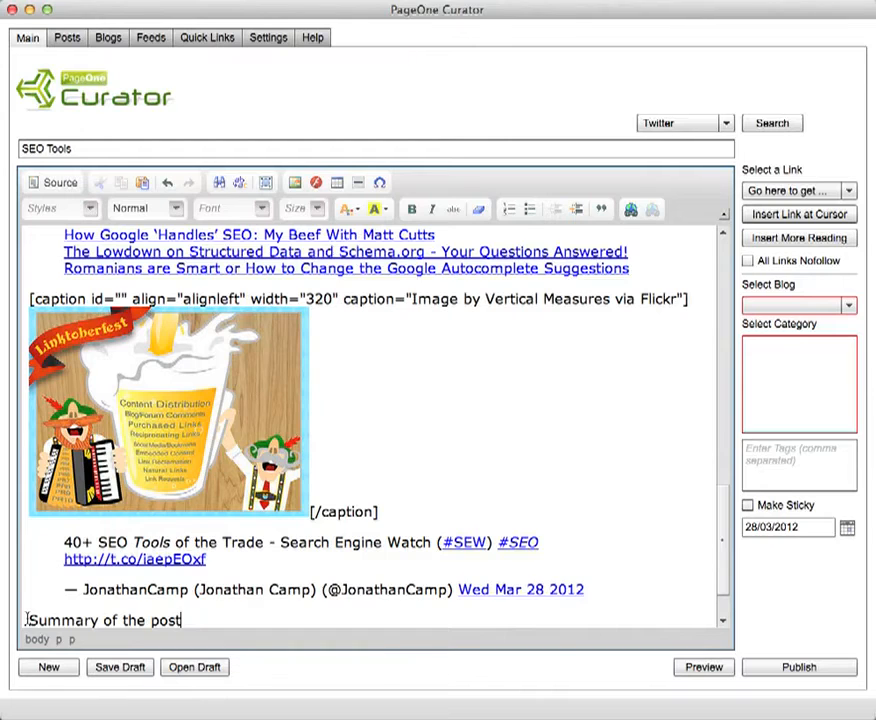
{"action": "key", "text": "Return"}
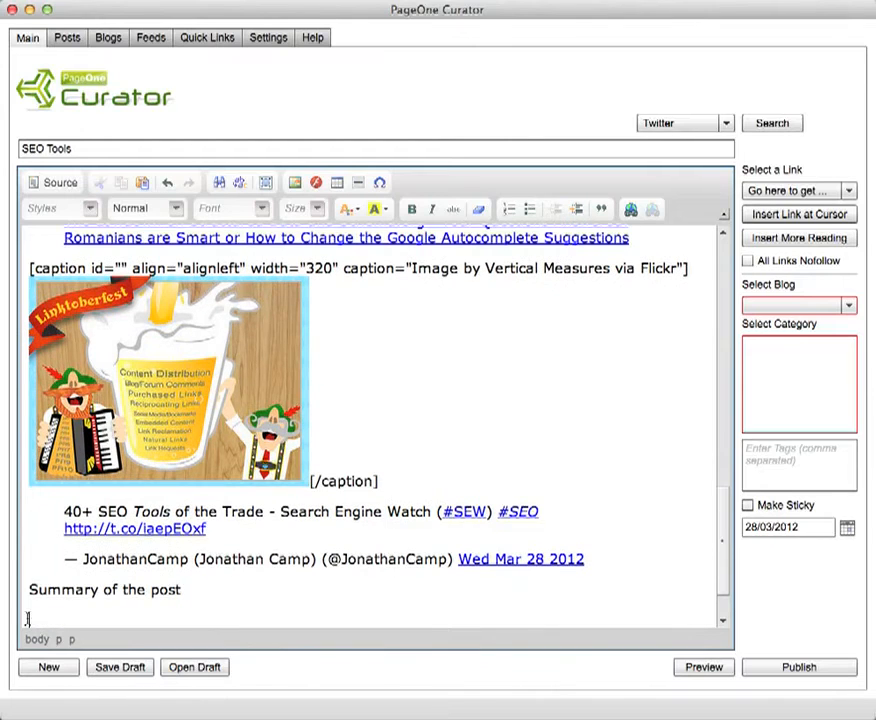
Look through the assembled post in the editor and in its preview, checking the text, links and video, and close the preview
{"action": "scroll", "coordinate": [485, 378], "scroll_direction": "up", "scroll_amount": 15}
{"action": "scroll", "coordinate": [485, 378], "scroll_direction": "down", "scroll_amount": 10}
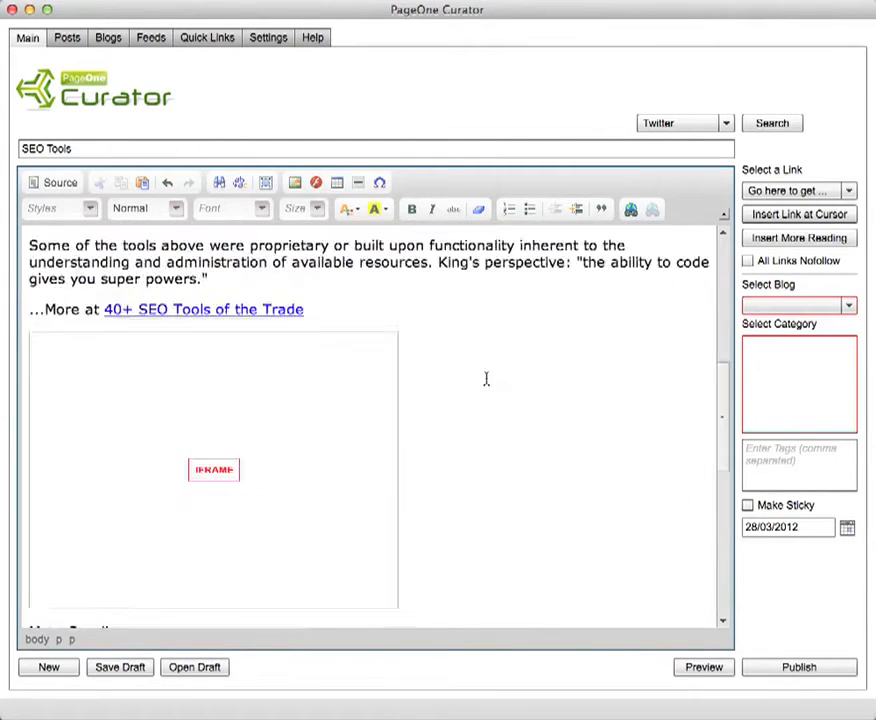
{"action": "left_click", "coordinate": [713, 667]}
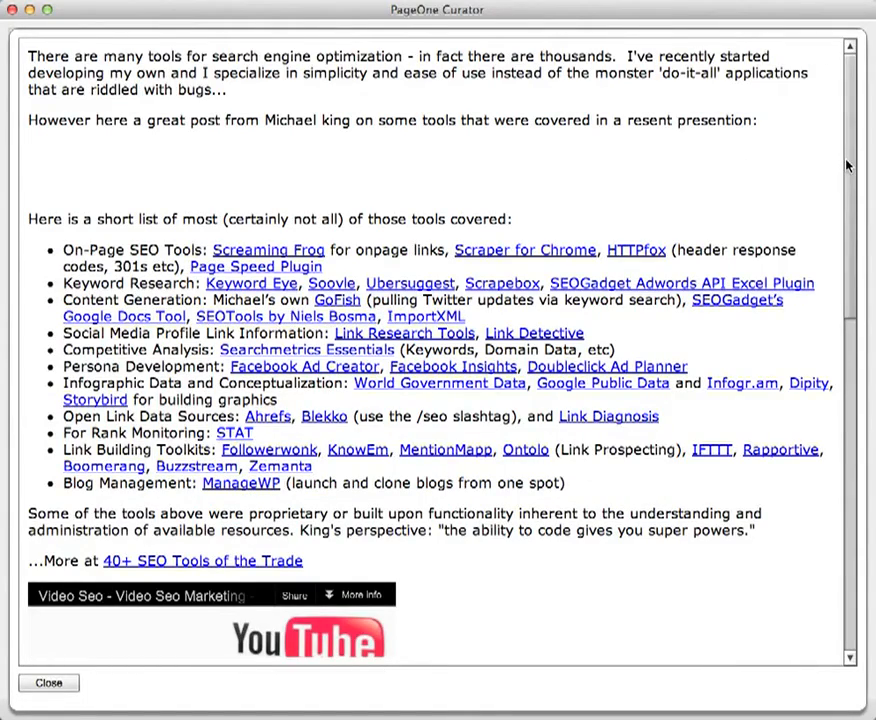
{"action": "mouse_move", "coordinate": [848, 166]}
{"action": "left_mouse_down"}
{"action": "mouse_move", "coordinate": [872, 307]}
{"action": "mouse_move", "coordinate": [875, 495]}
{"action": "mouse_move", "coordinate": [862, 289]}
{"action": "mouse_move", "coordinate": [836, 179]}
{"action": "left_mouse_up"}
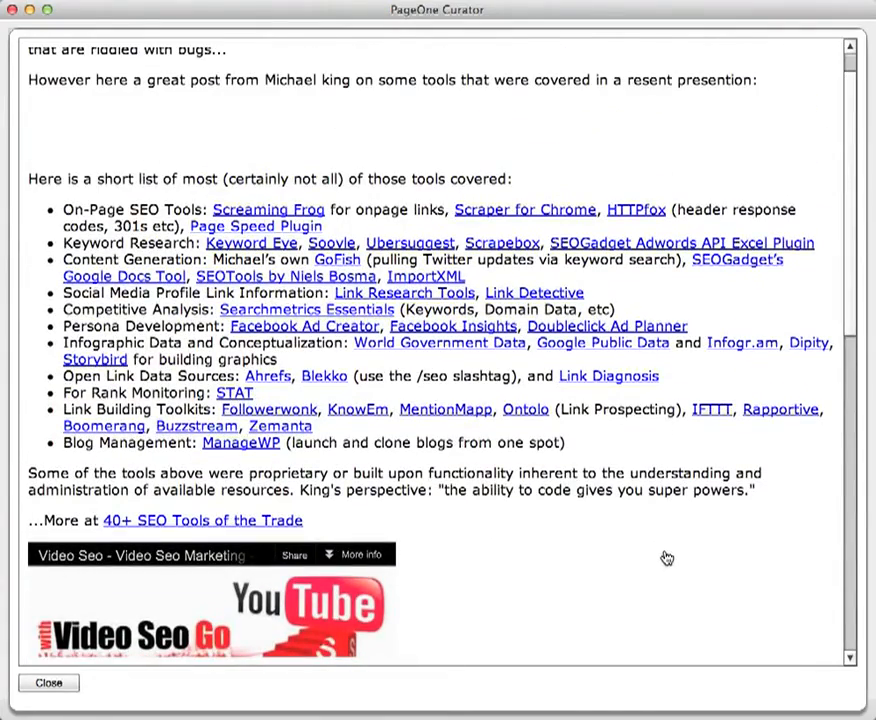
{"action": "left_click", "coordinate": [49, 683]}
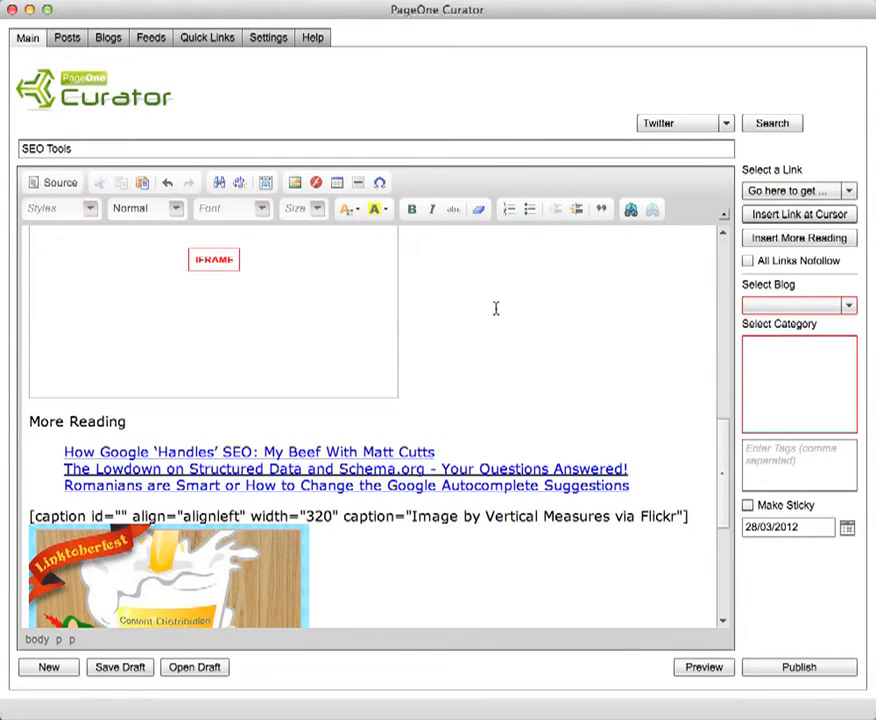
Assign the post to the SEO Blog under the SEO category and publish it
{"action": "left_click", "coordinate": [788, 305]}
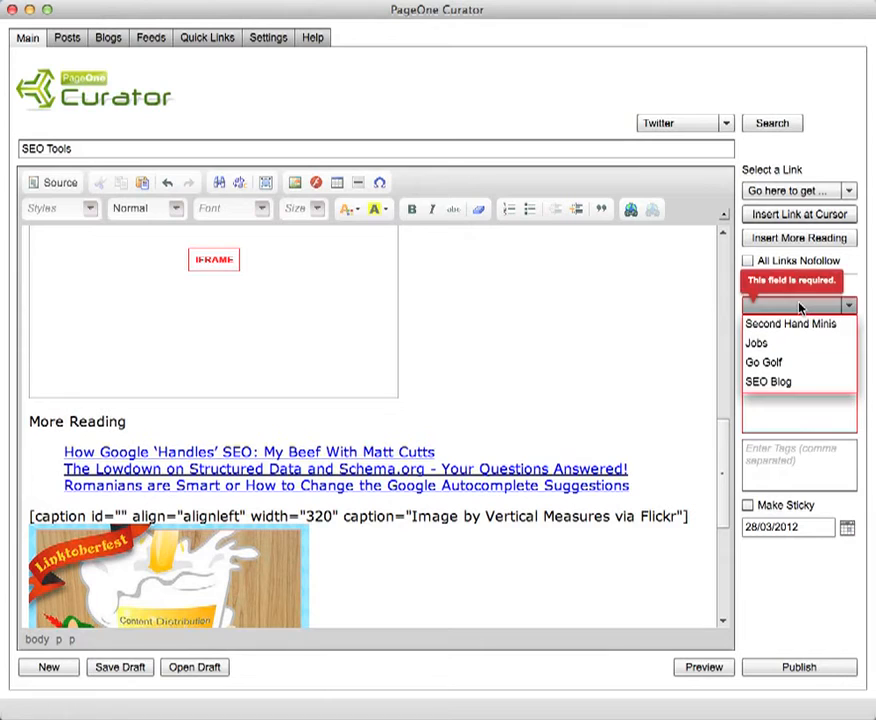
{"action": "left_click", "coordinate": [783, 383]}
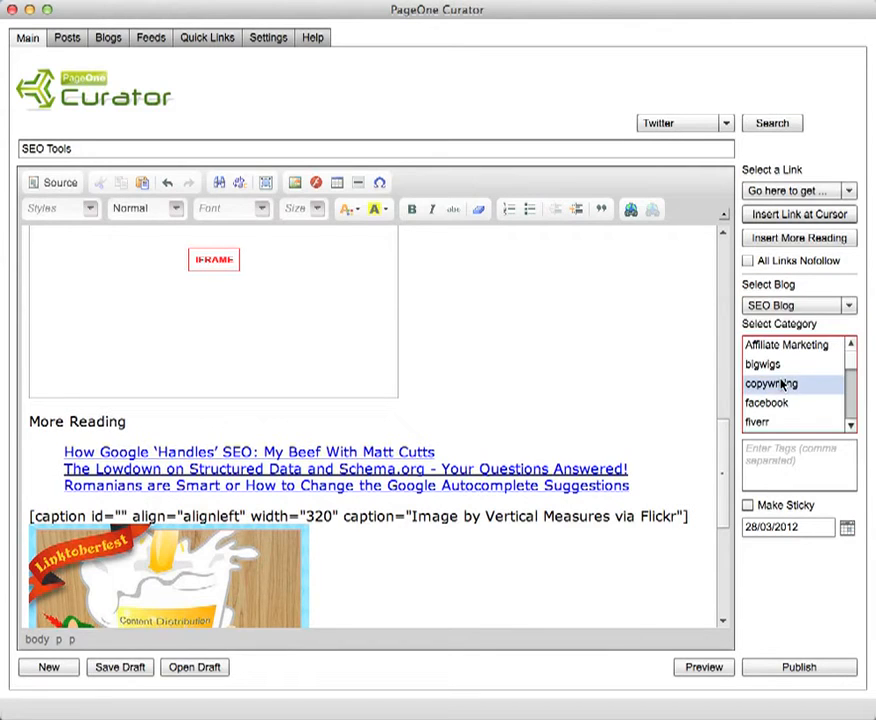
{"action": "left_click", "coordinate": [852, 424]}
{"action": "left_click", "coordinate": [852, 424]}
{"action": "left_click", "coordinate": [852, 424]}
{"action": "left_click", "coordinate": [852, 424]}
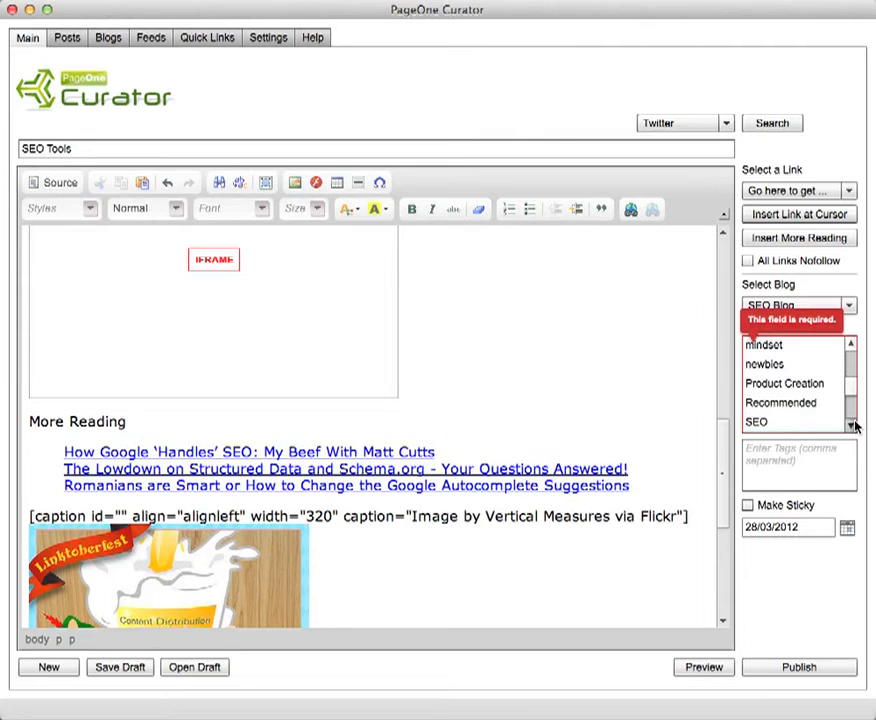
{"action": "left_click", "coordinate": [852, 424]}
{"action": "left_click", "coordinate": [788, 405]}
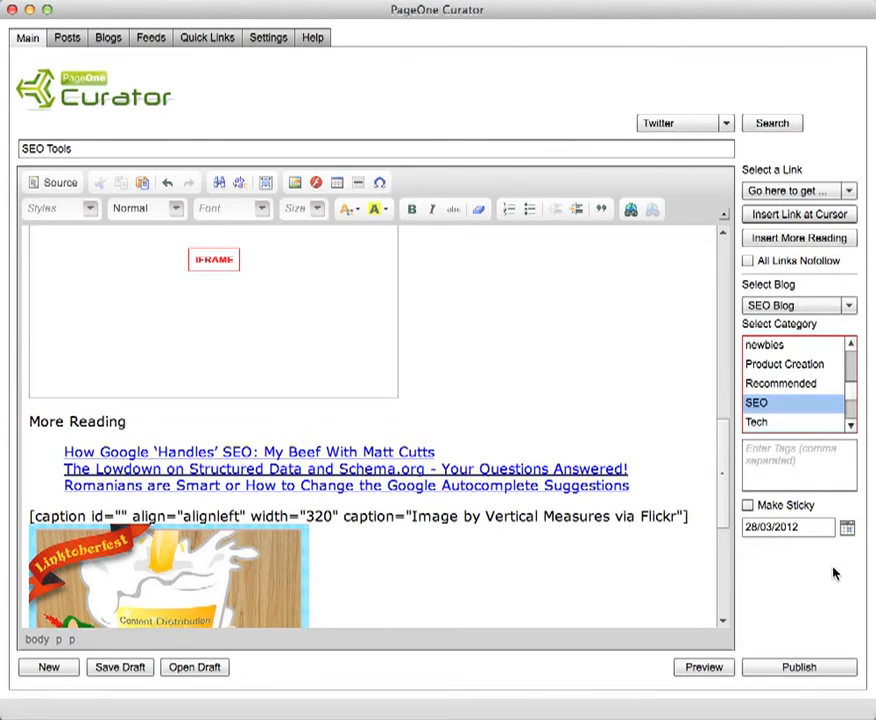
{"action": "left_click", "coordinate": [789, 675]}
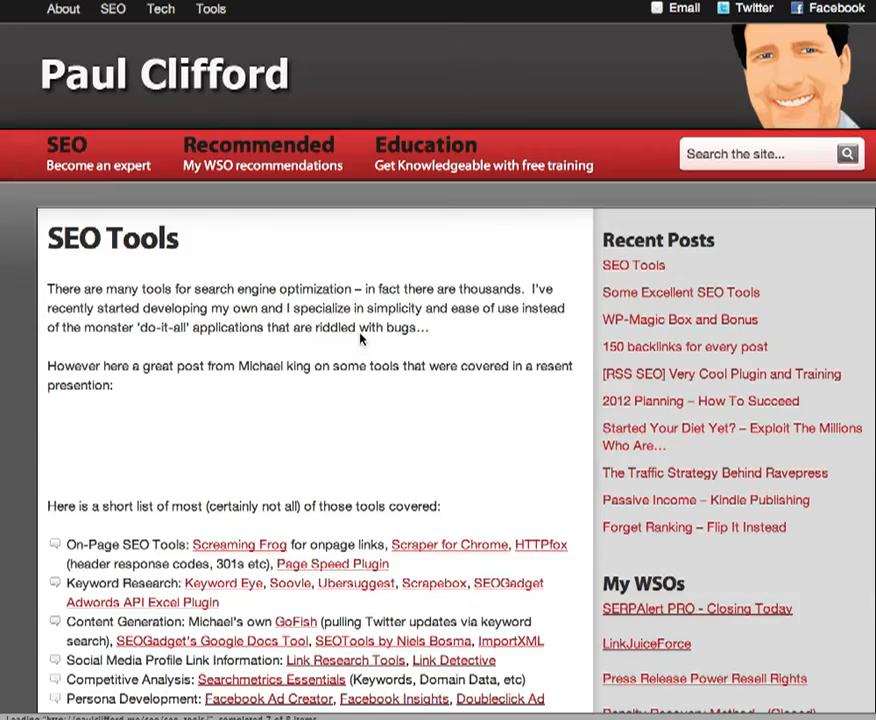
Check the published SEO Tools post on the blog from the introduction down to the summary, and return to the post editor
{"action": "scroll", "coordinate": [357, 496], "scroll_direction": "down", "scroll_amount": 3}
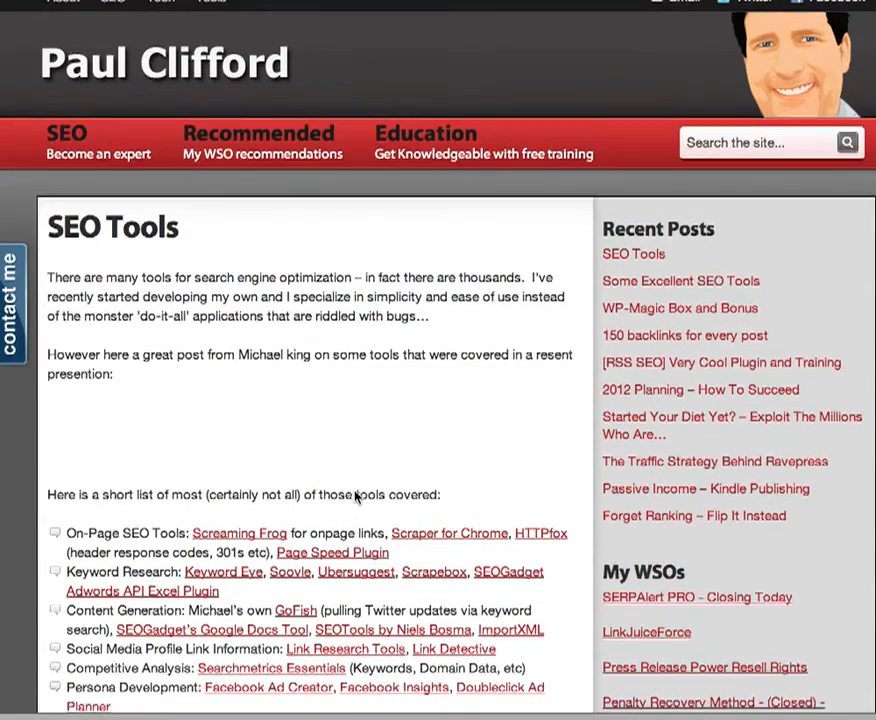
{"action": "scroll", "coordinate": [357, 496], "scroll_direction": "down", "scroll_amount": 1}
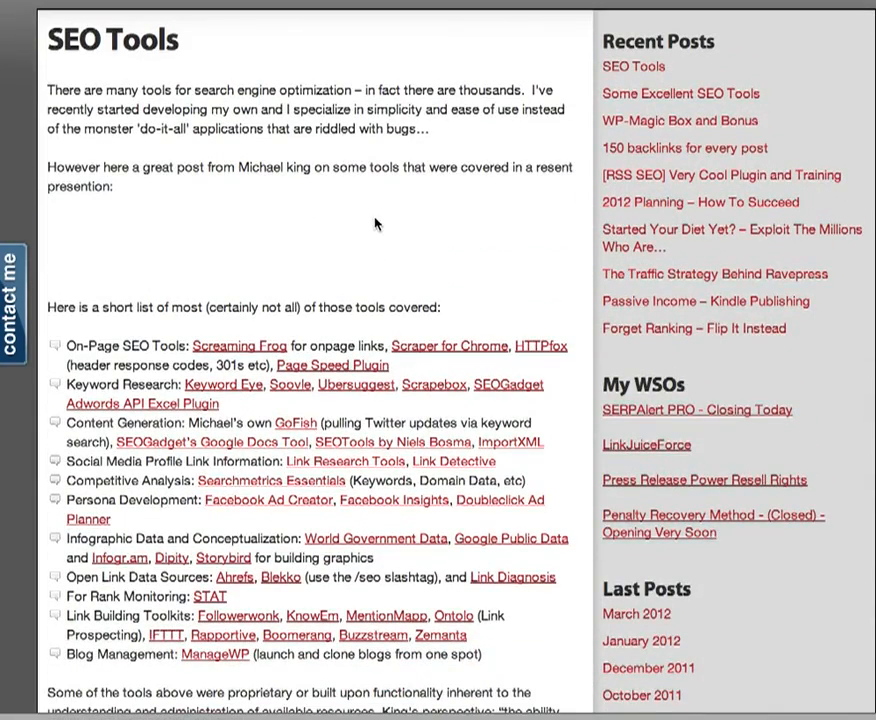
{"action": "scroll", "coordinate": [377, 222], "scroll_direction": "down", "scroll_amount": 10}
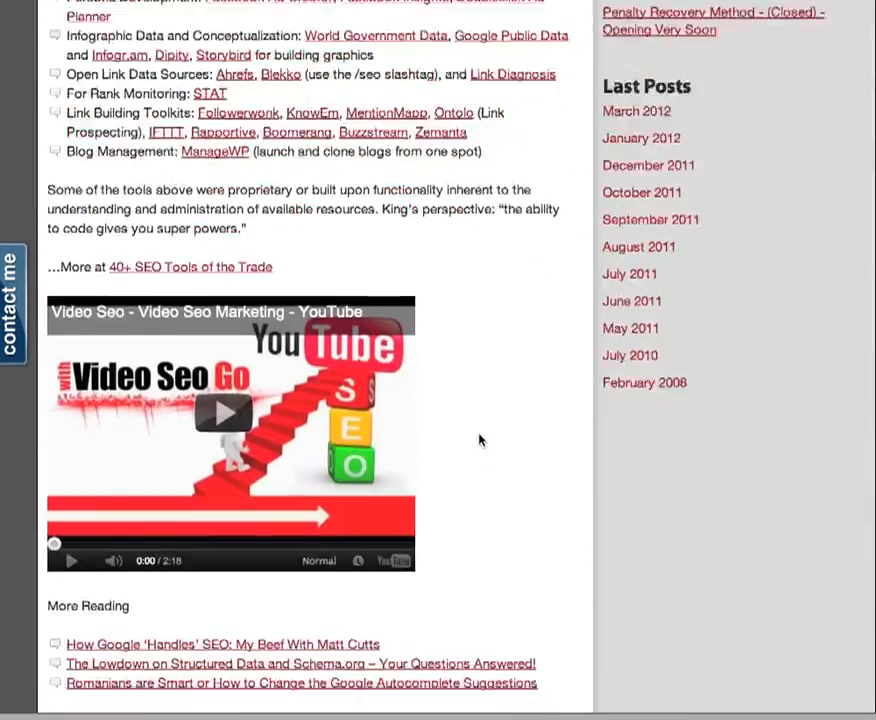
{"action": "scroll", "coordinate": [478, 440], "scroll_direction": "down", "scroll_amount": 10}
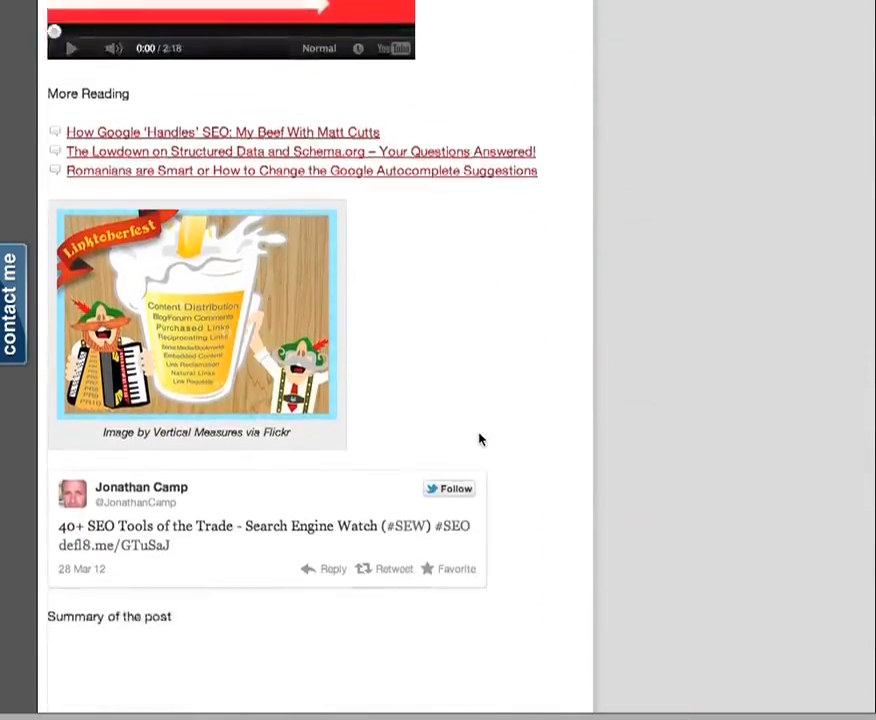
{"action": "scroll", "coordinate": [478, 440], "scroll_direction": "down", "scroll_amount": 2}
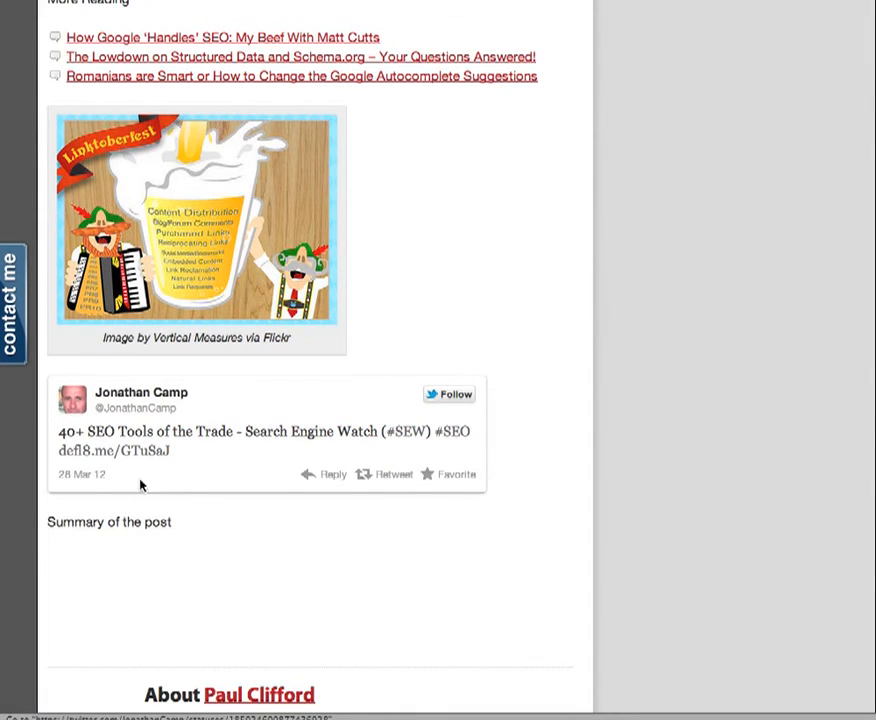
{"action": "scroll", "coordinate": [571, 390], "scroll_direction": "up", "scroll_amount": 1}
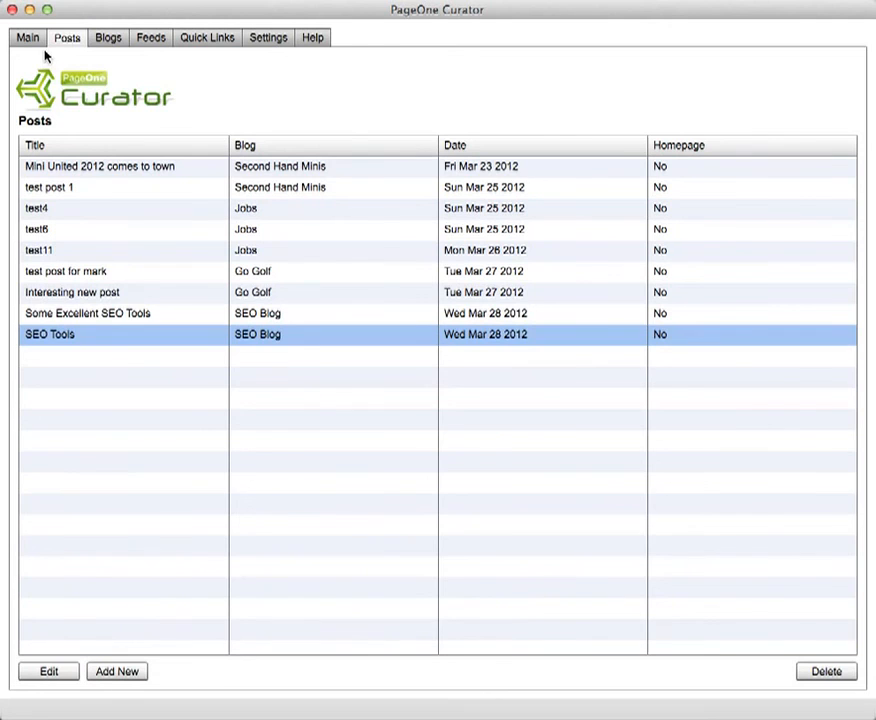
{"action": "left_click", "coordinate": [28, 37]}
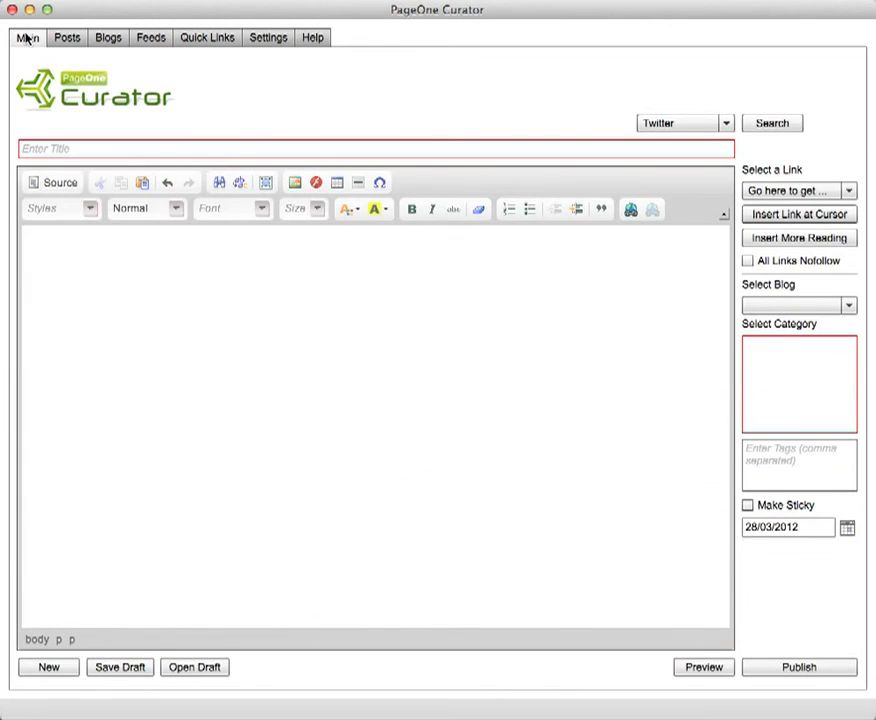